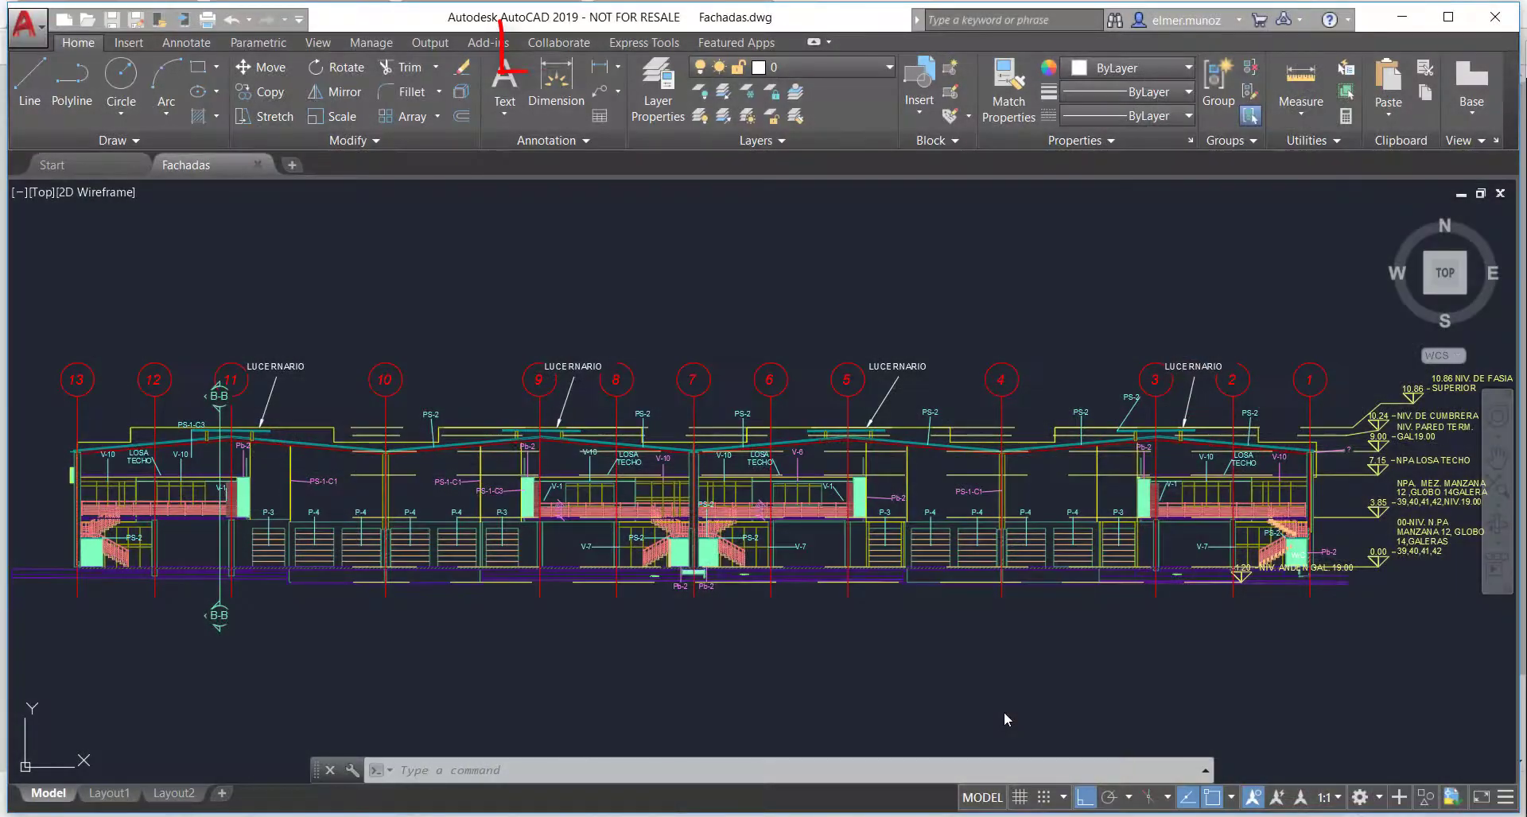
Compare Fachadas.dwg against Fachadas-02.dwg from D:\Demo with DWG Compare.
click(572, 46)
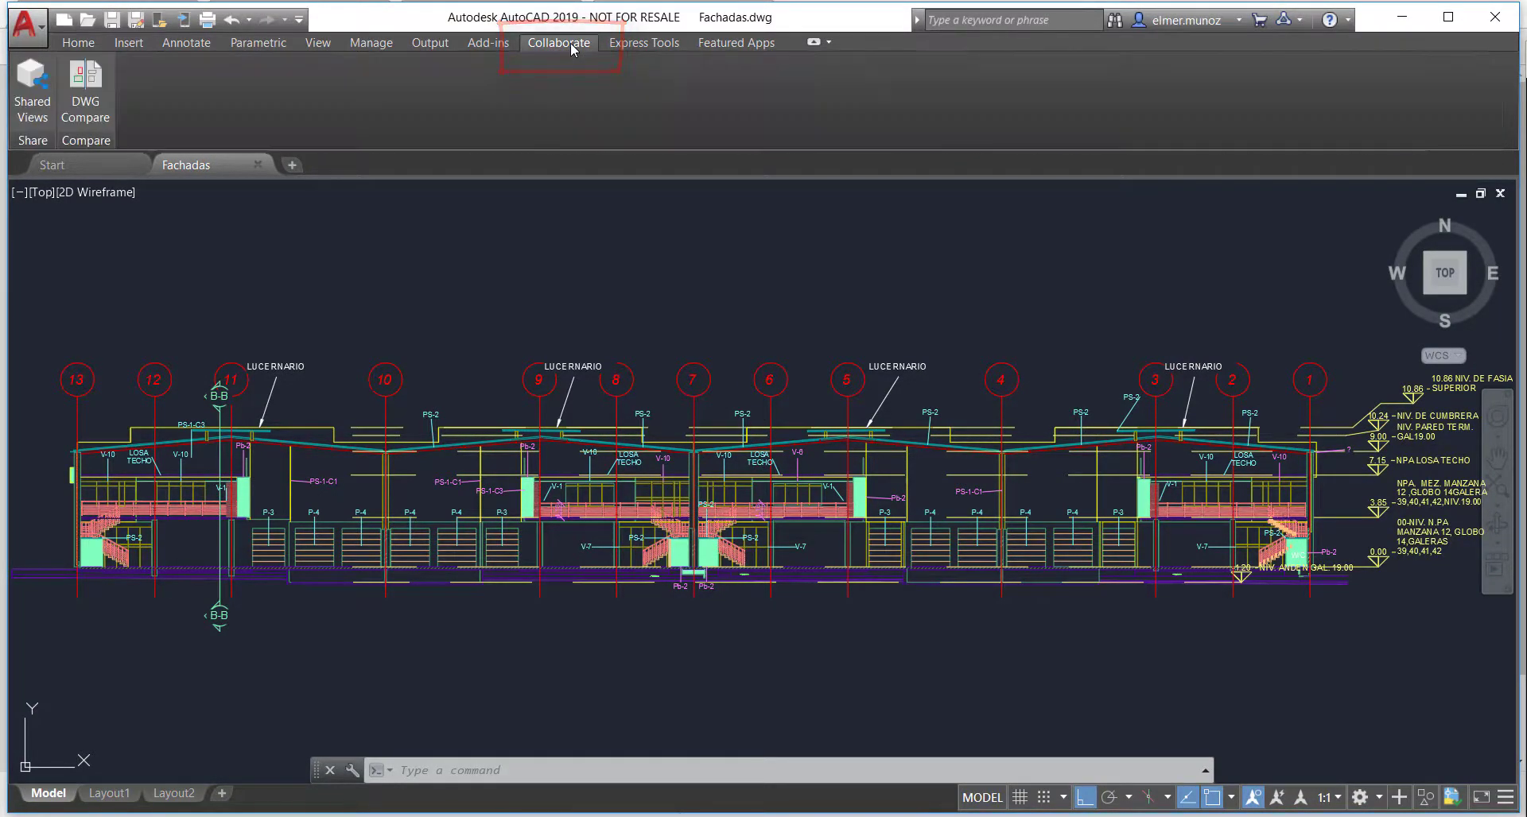
click(76, 80)
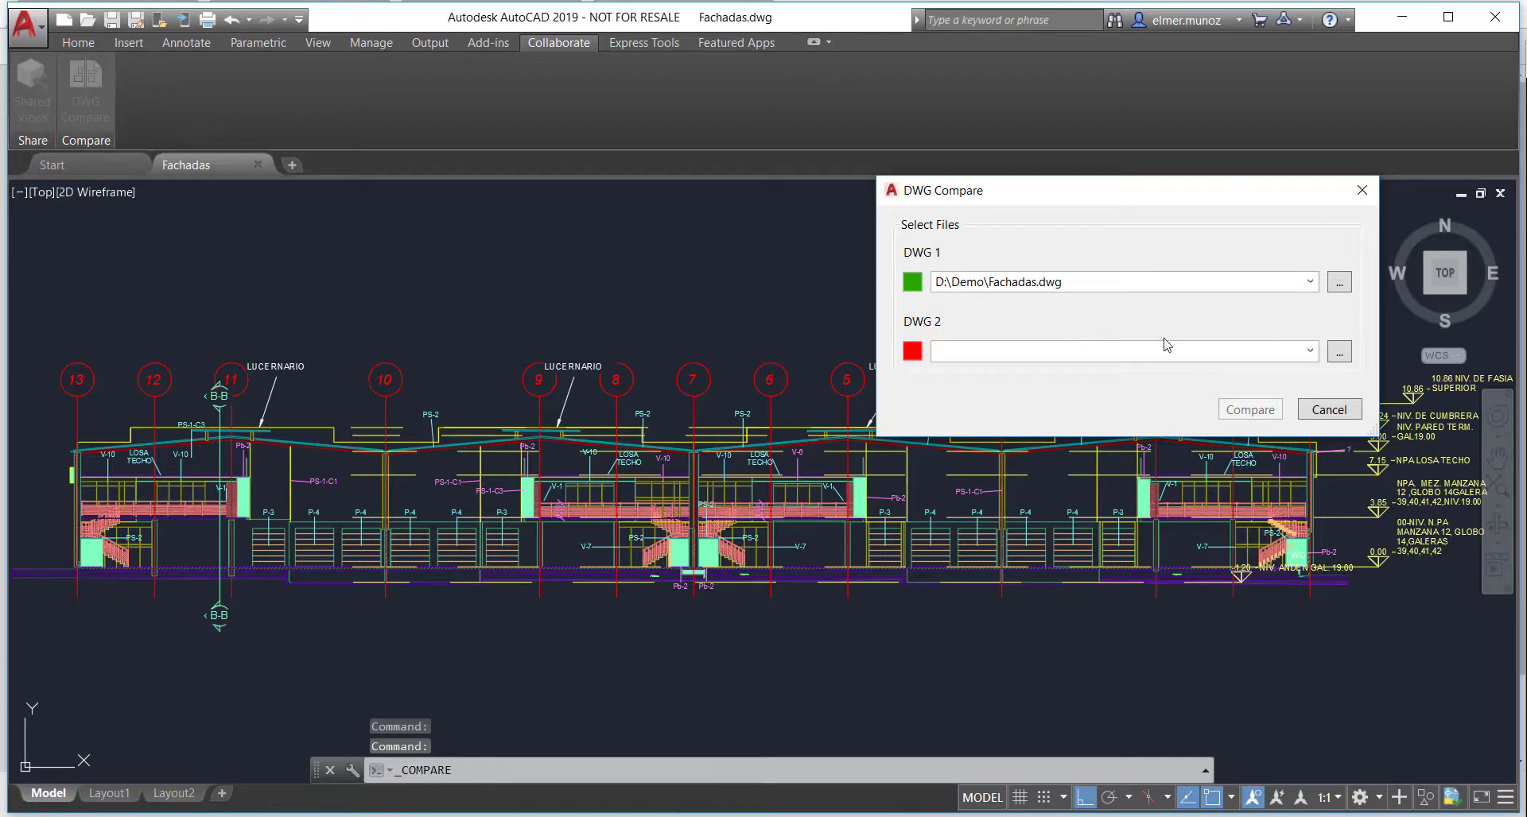
click(1339, 351)
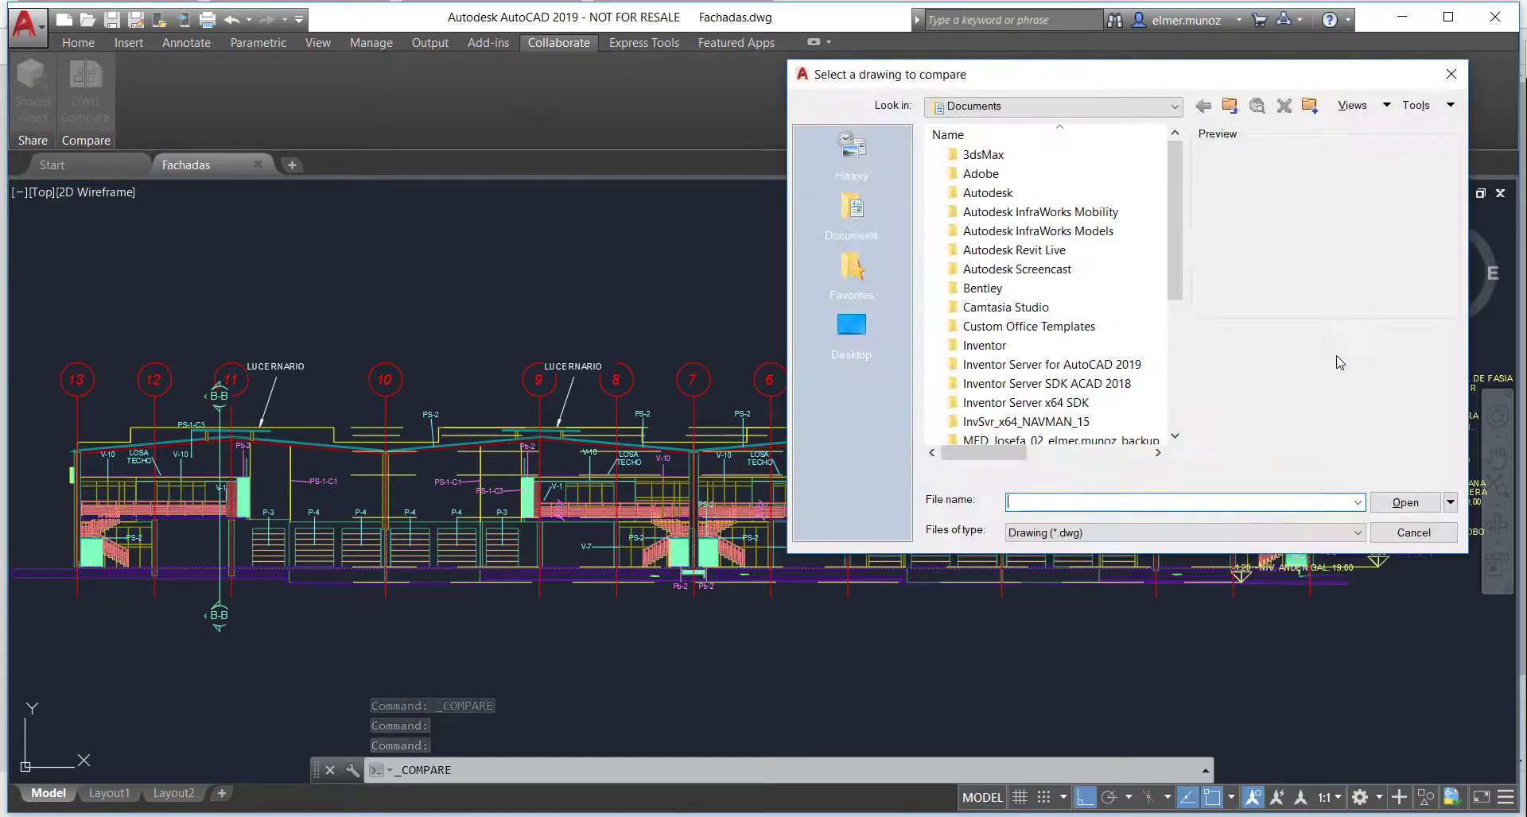
click(1051, 111)
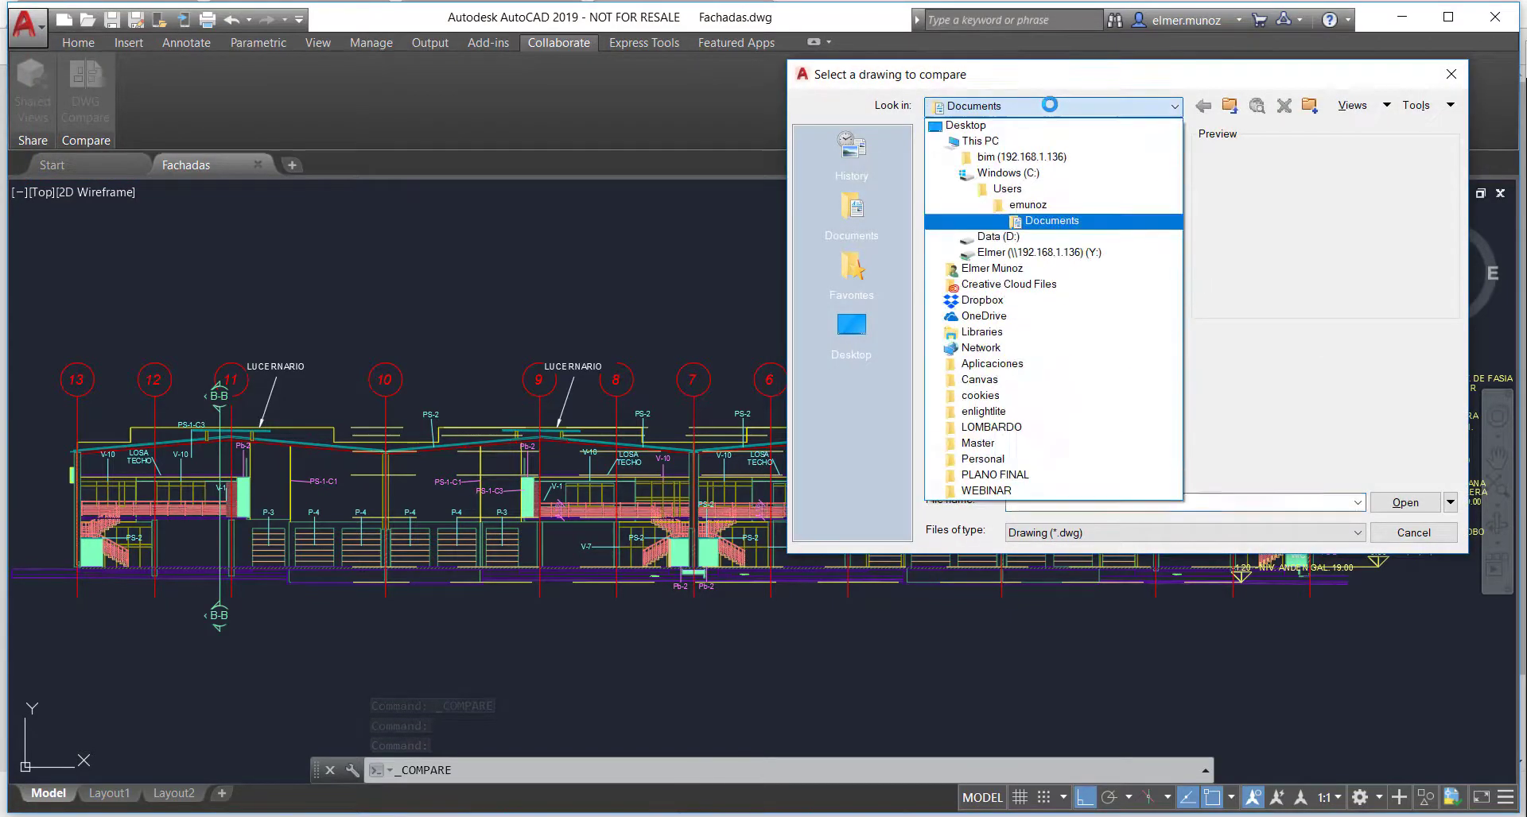
click(1047, 239)
double_click(979, 154)
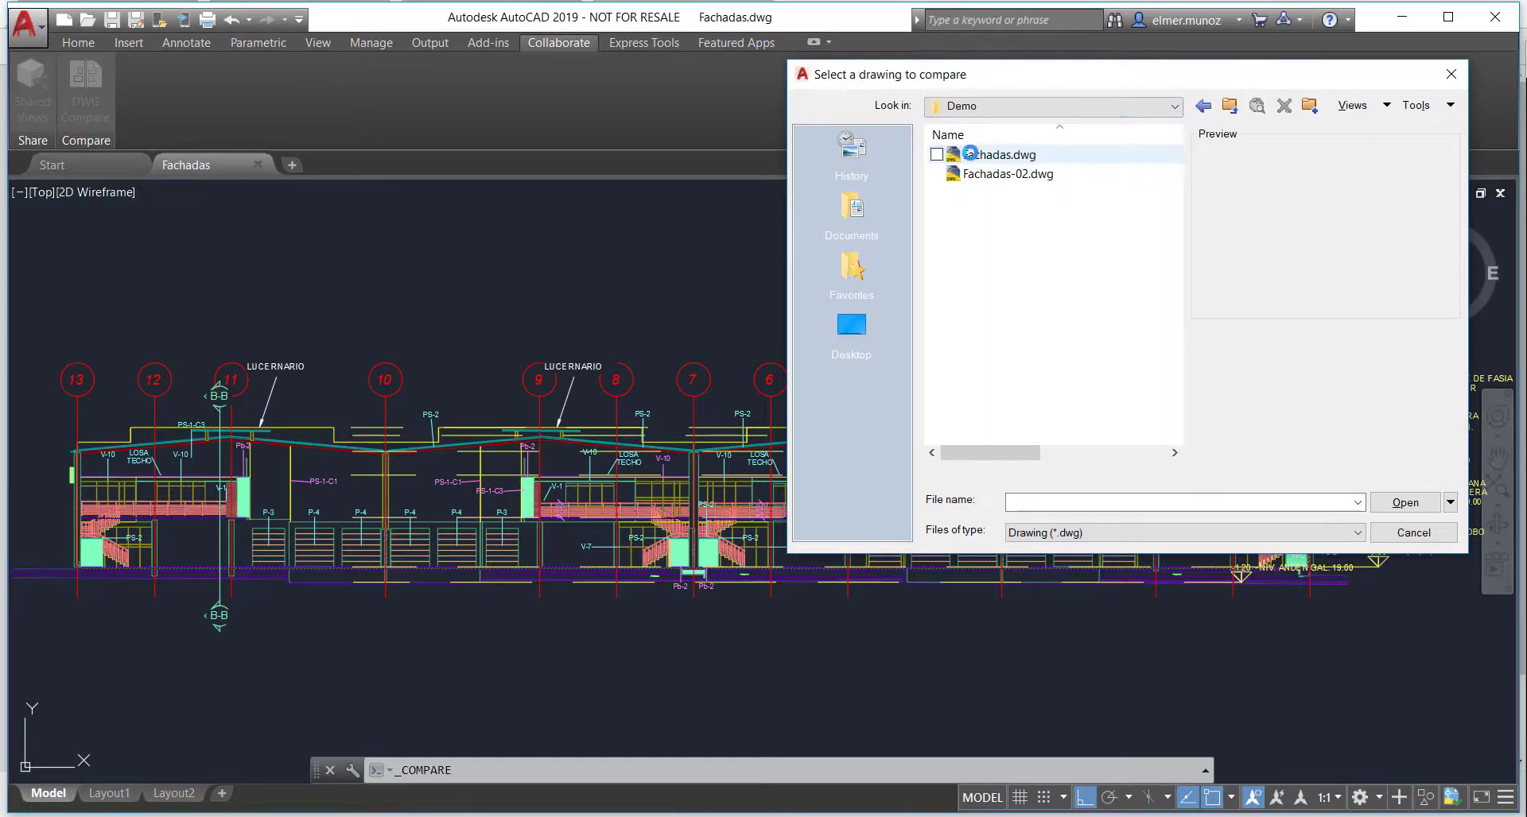
click(985, 178)
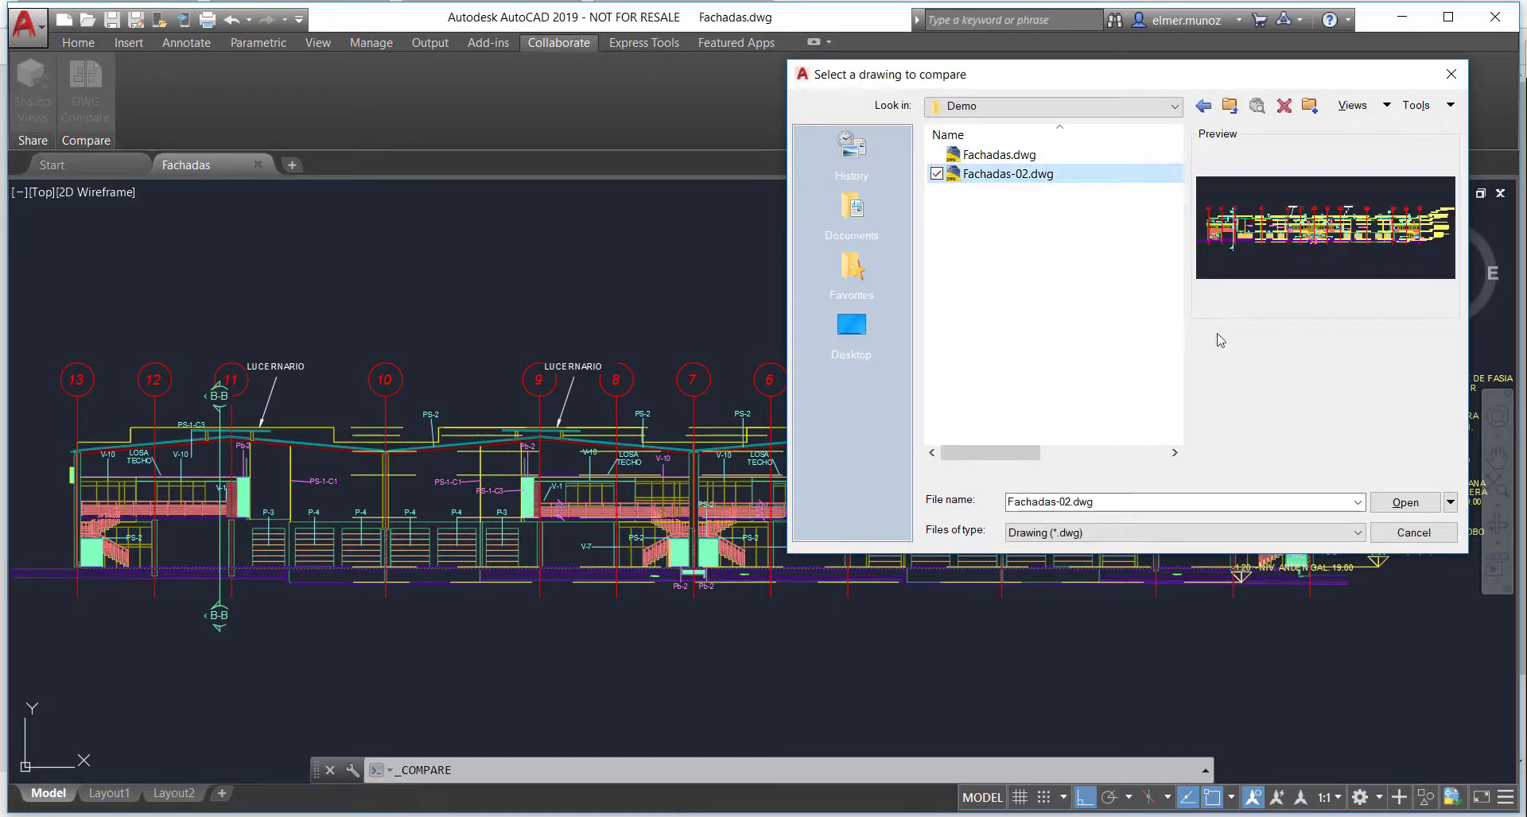
click(1405, 503)
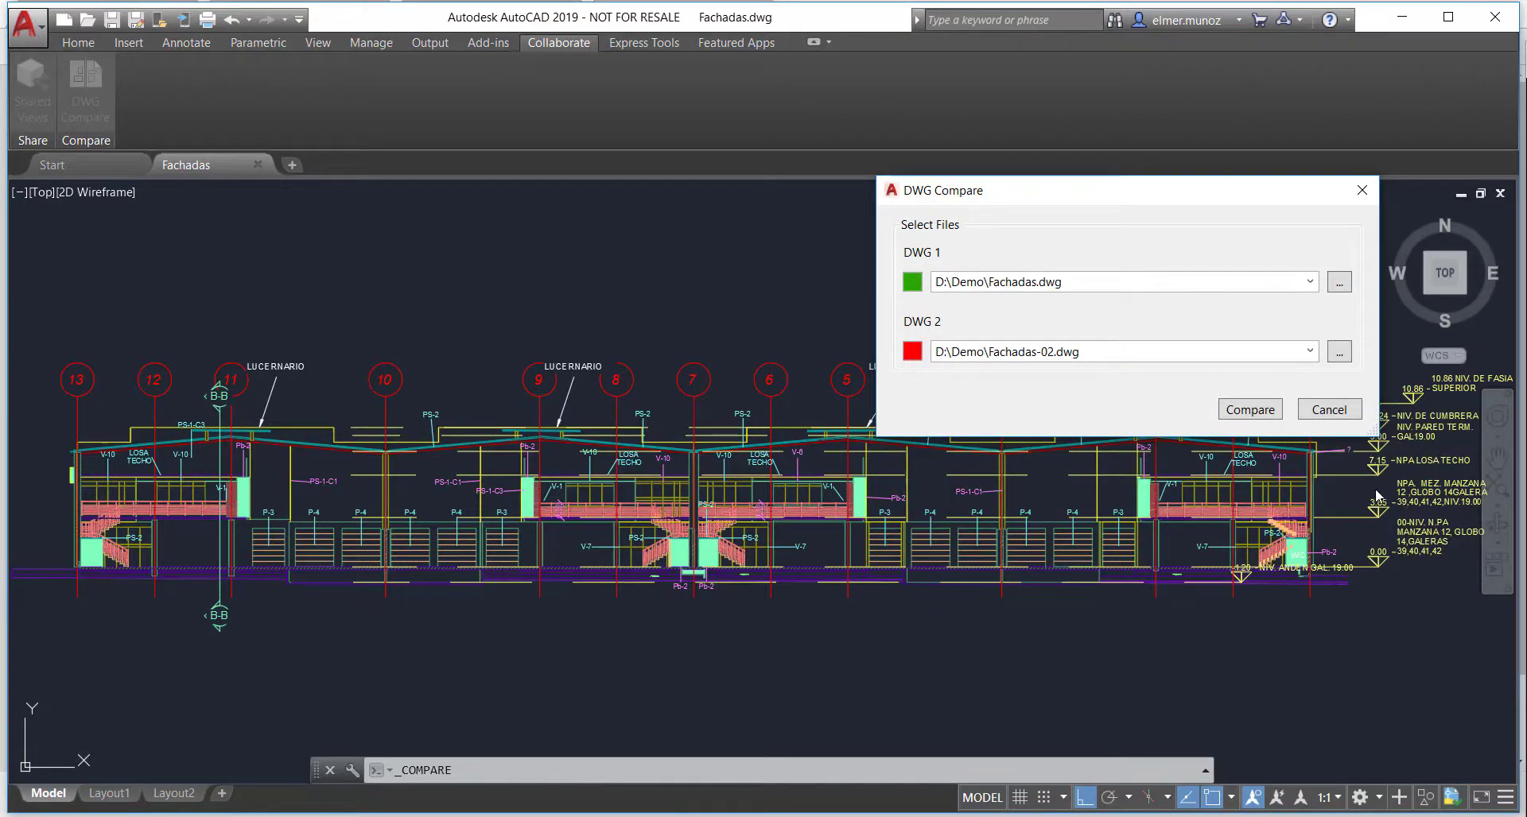
click(1250, 410)
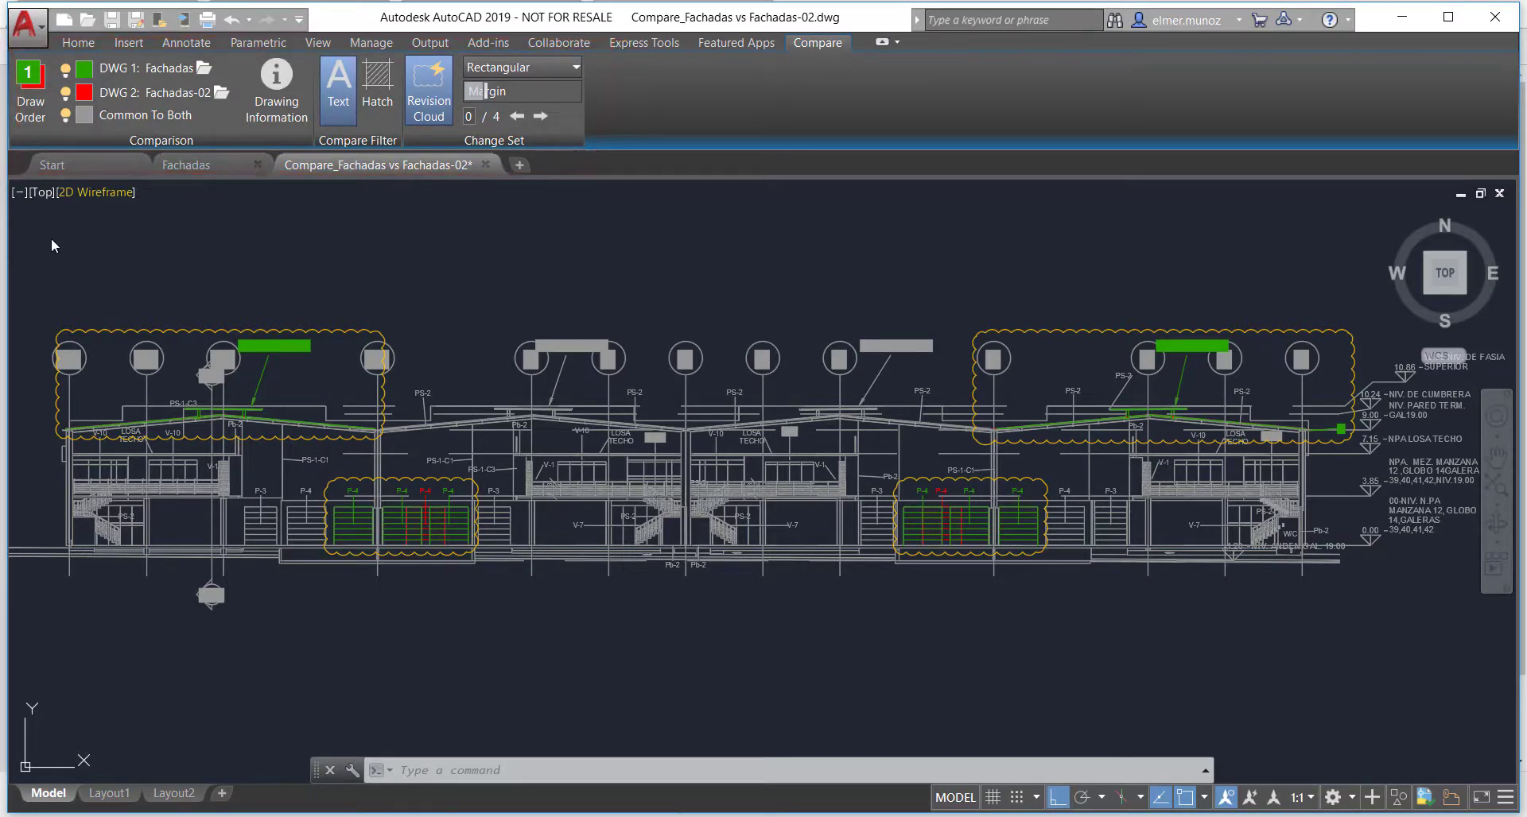
Toggle the comparison draw order between DWG 1 and DWG 2, ending with the red Fachadas-02 changes in front.
click(30, 97)
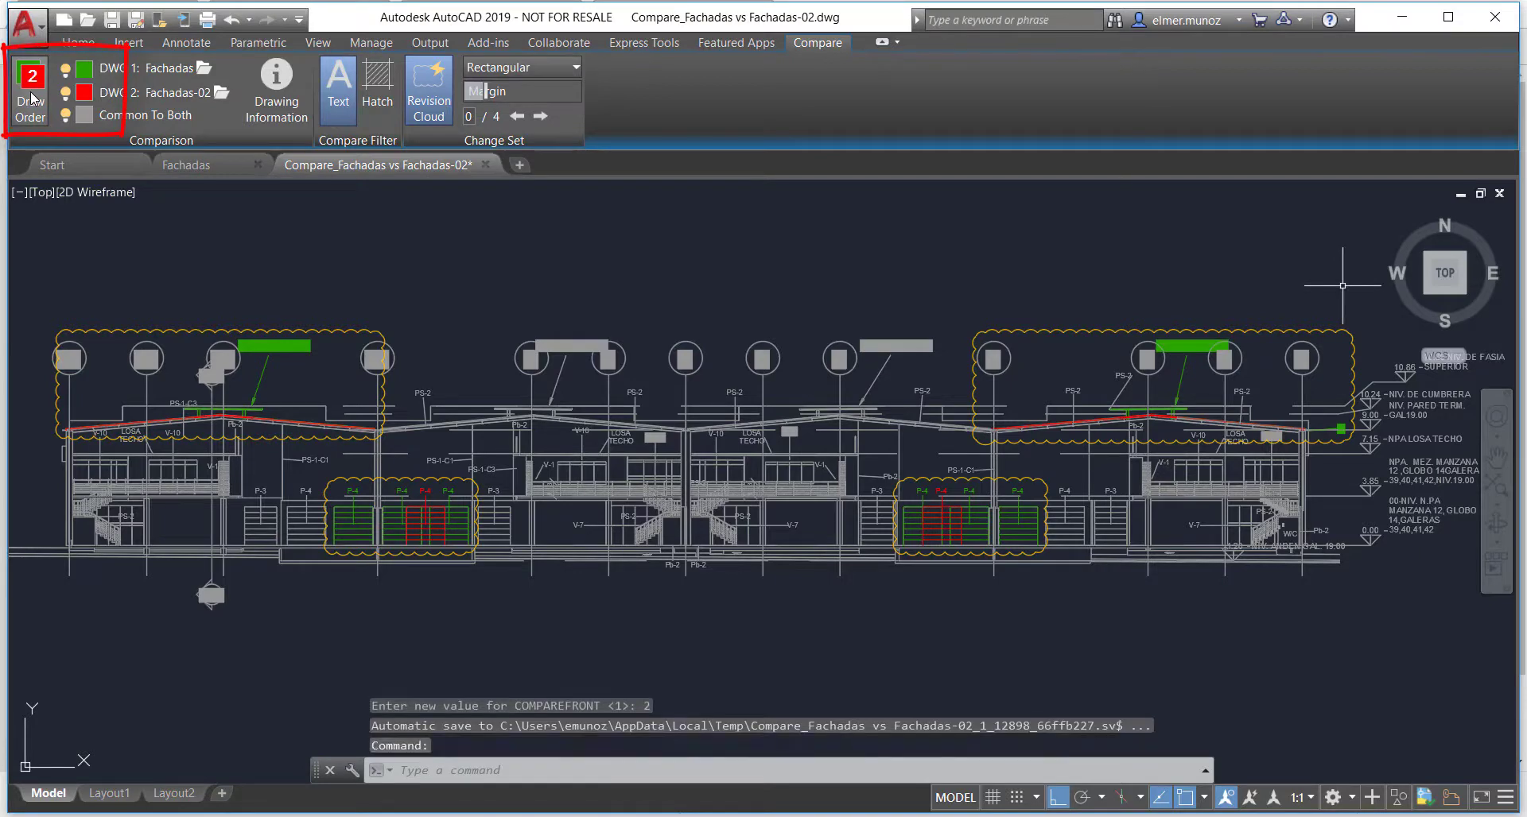
click(31, 97)
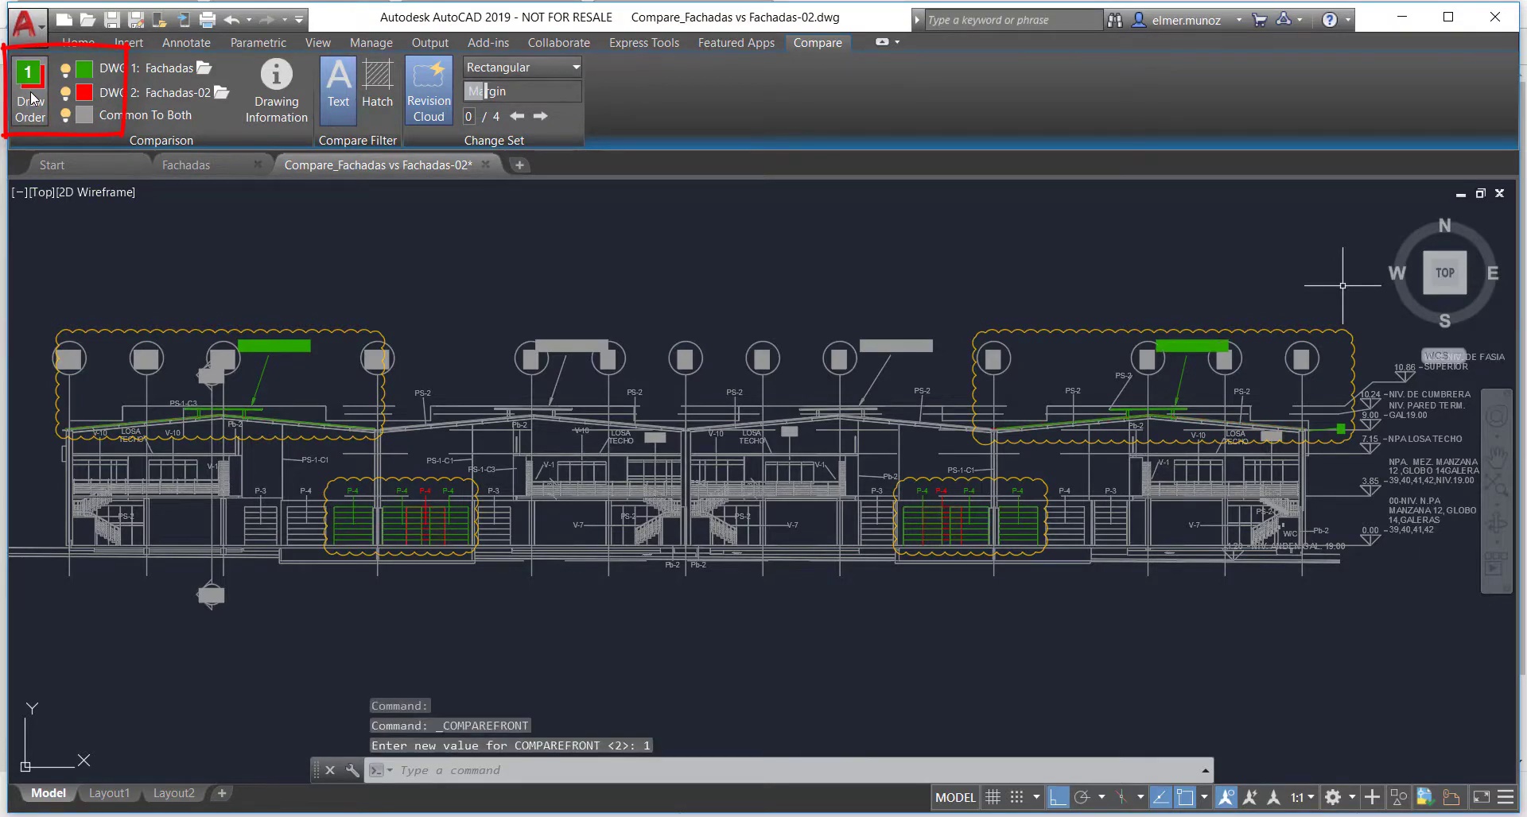
click(30, 97)
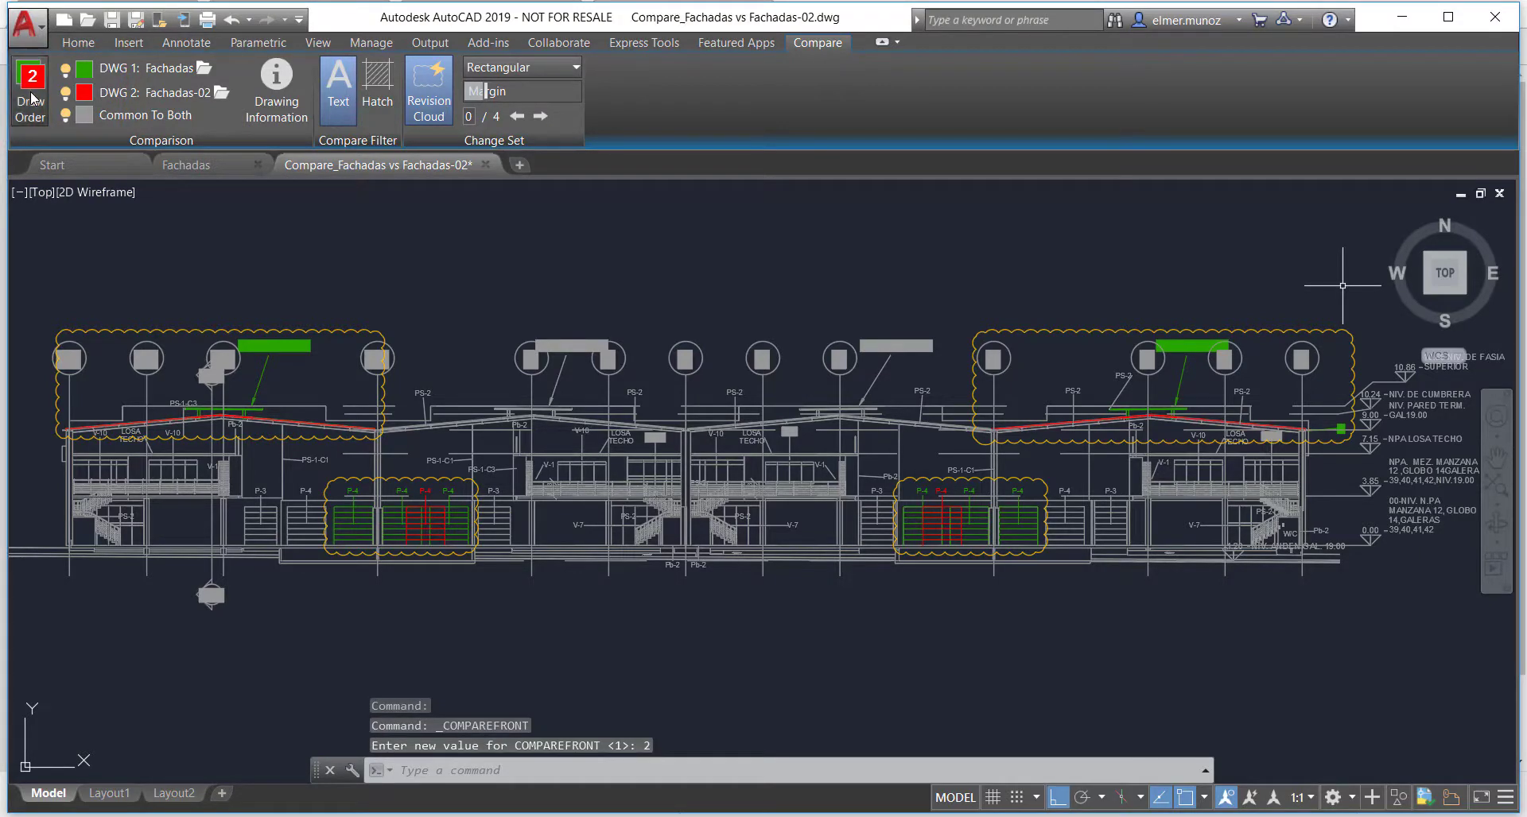
click(32, 97)
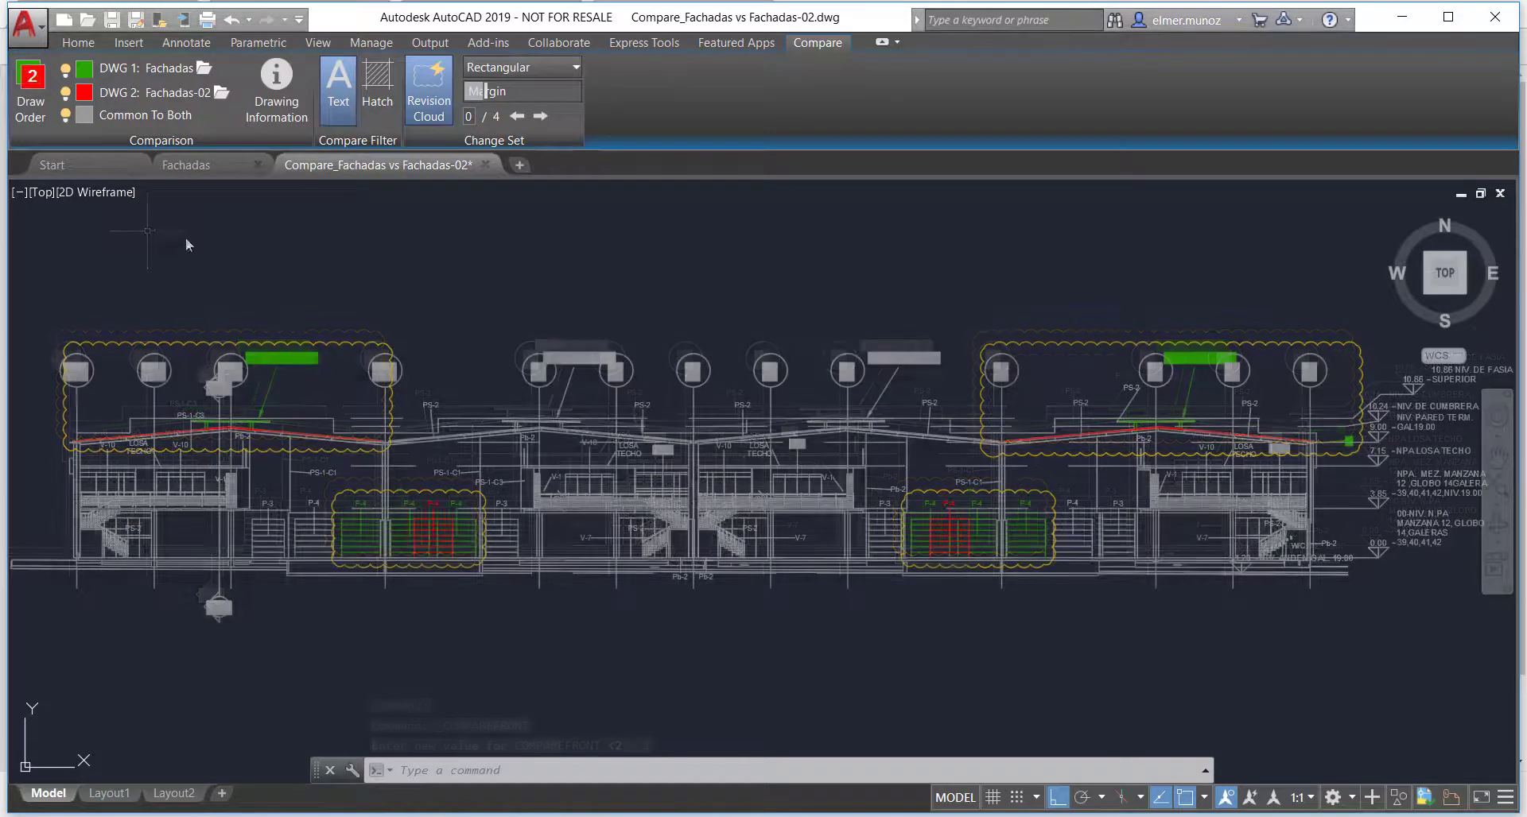
Insert the compared-files information table at scale 1, then zoom out to see the whole drawing.
click(283, 86)
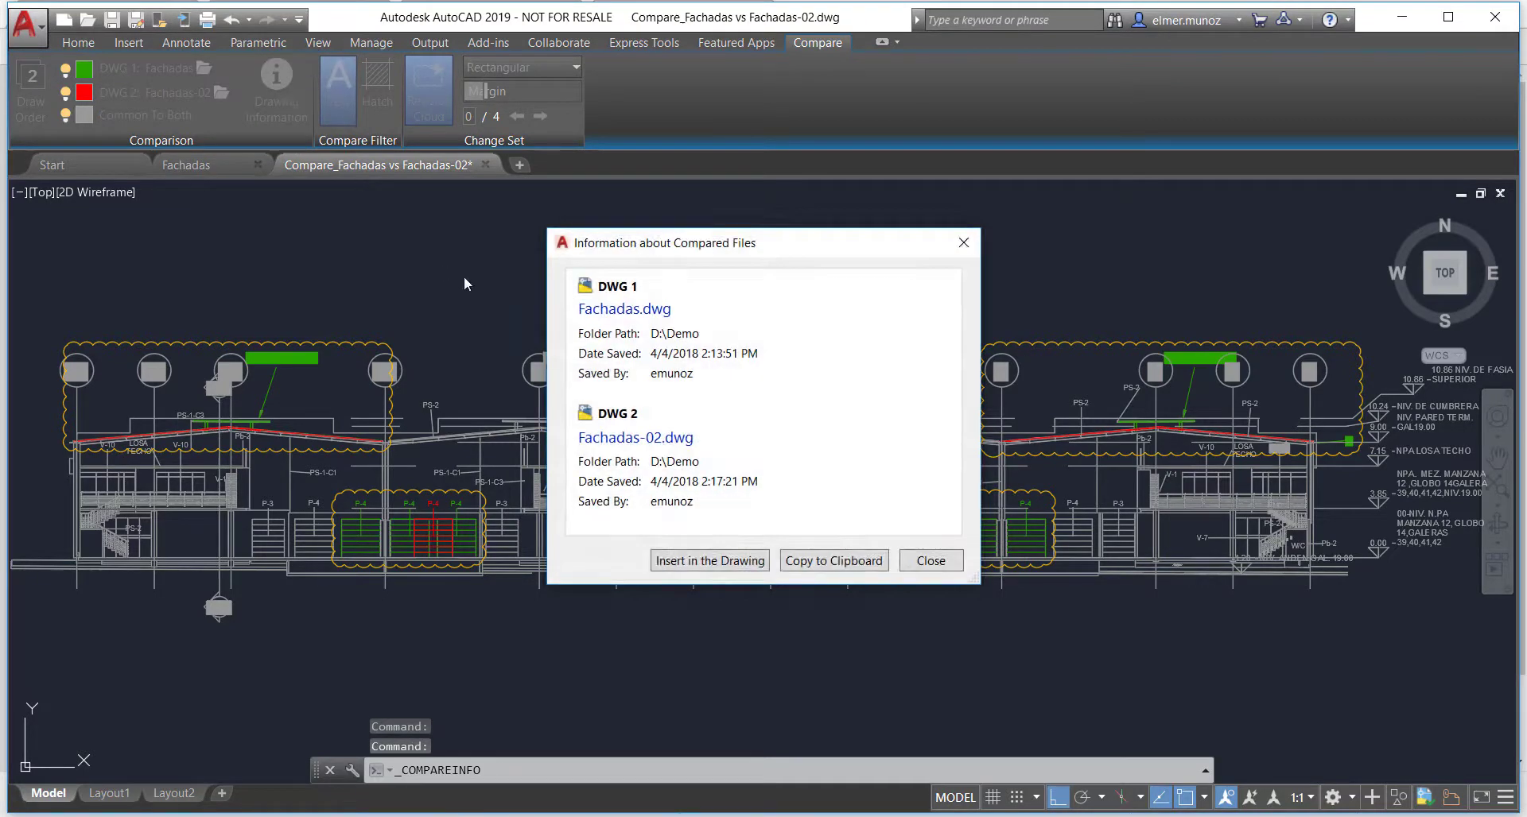
click(699, 563)
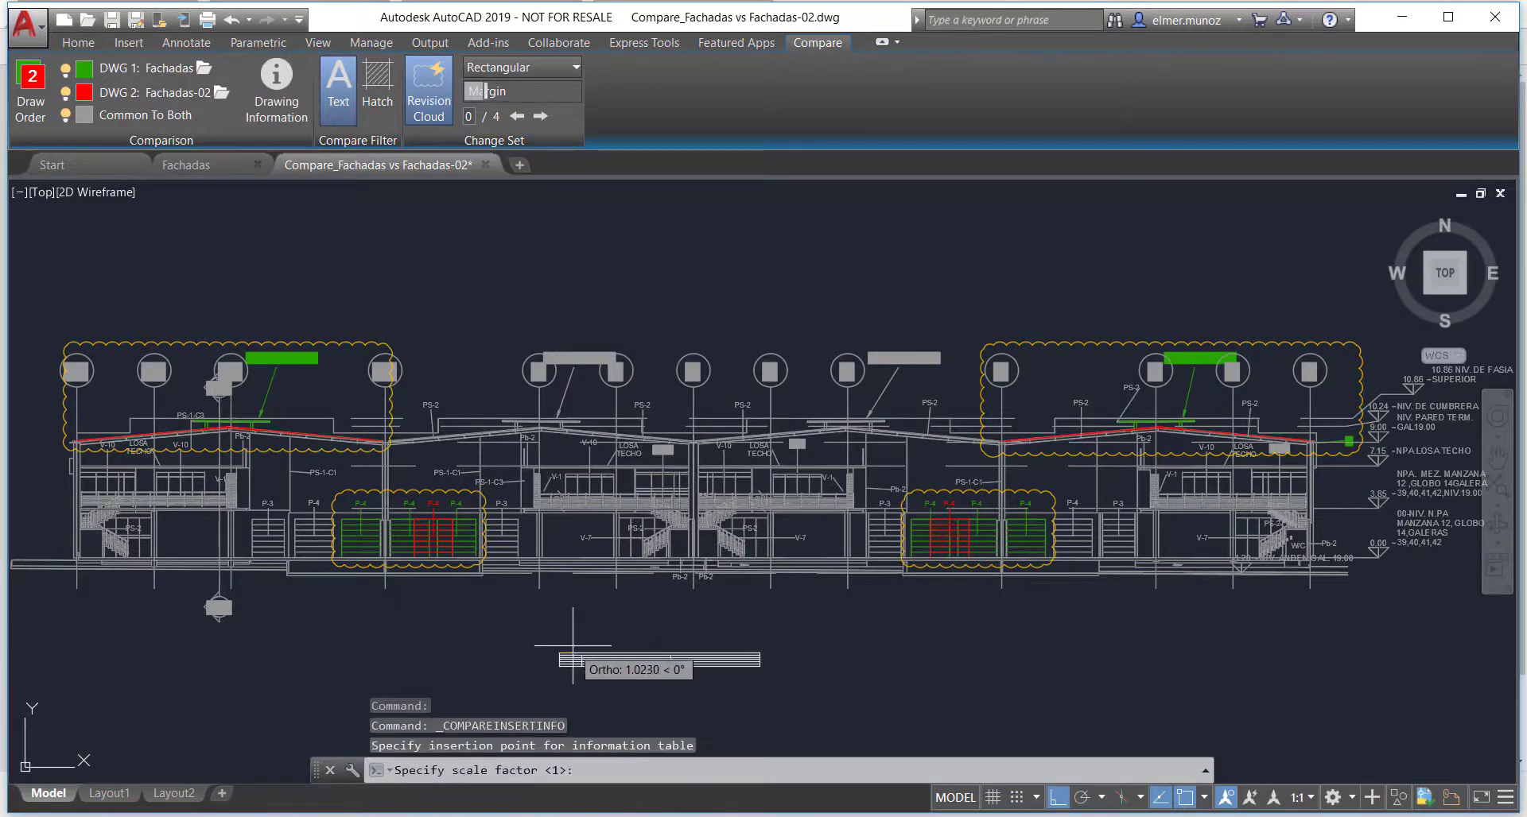
key(Return)
key(Return)
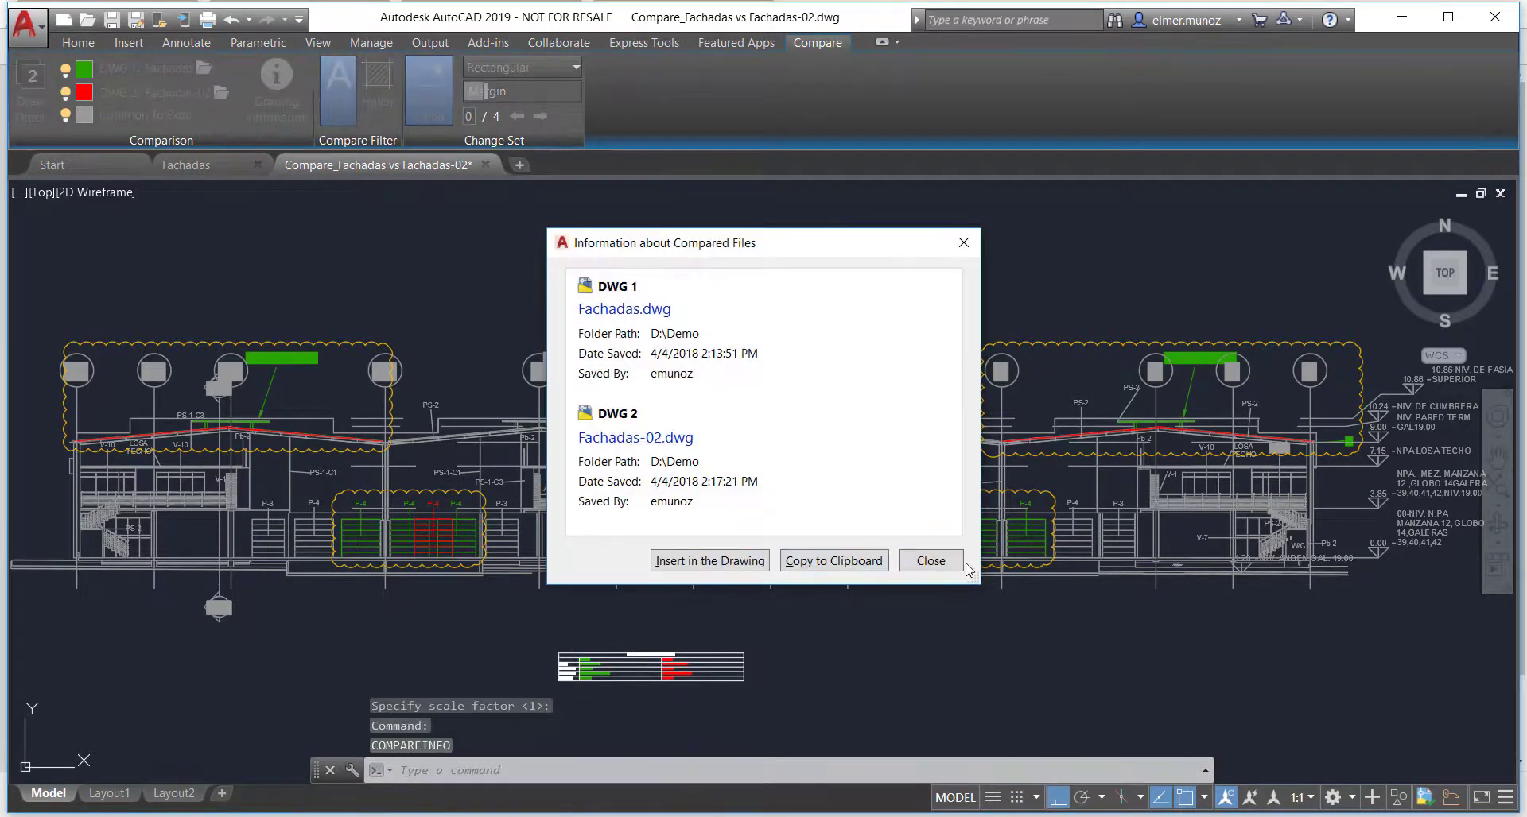
click(931, 562)
scroll(604, 688, up, 4)
scroll(624, 692, up, 4)
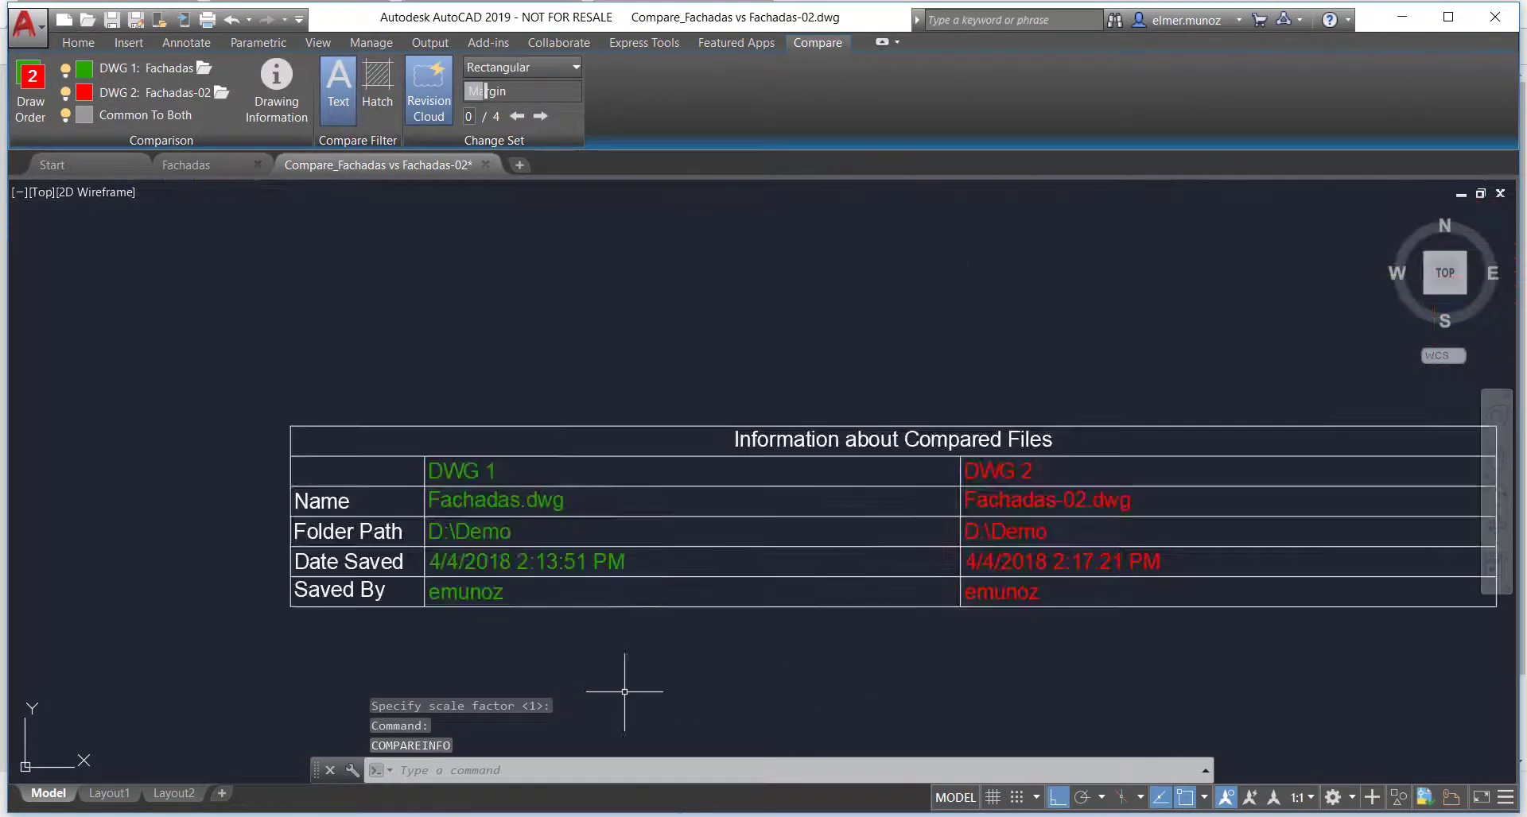
middle_drag(764, 646, 709, 551)
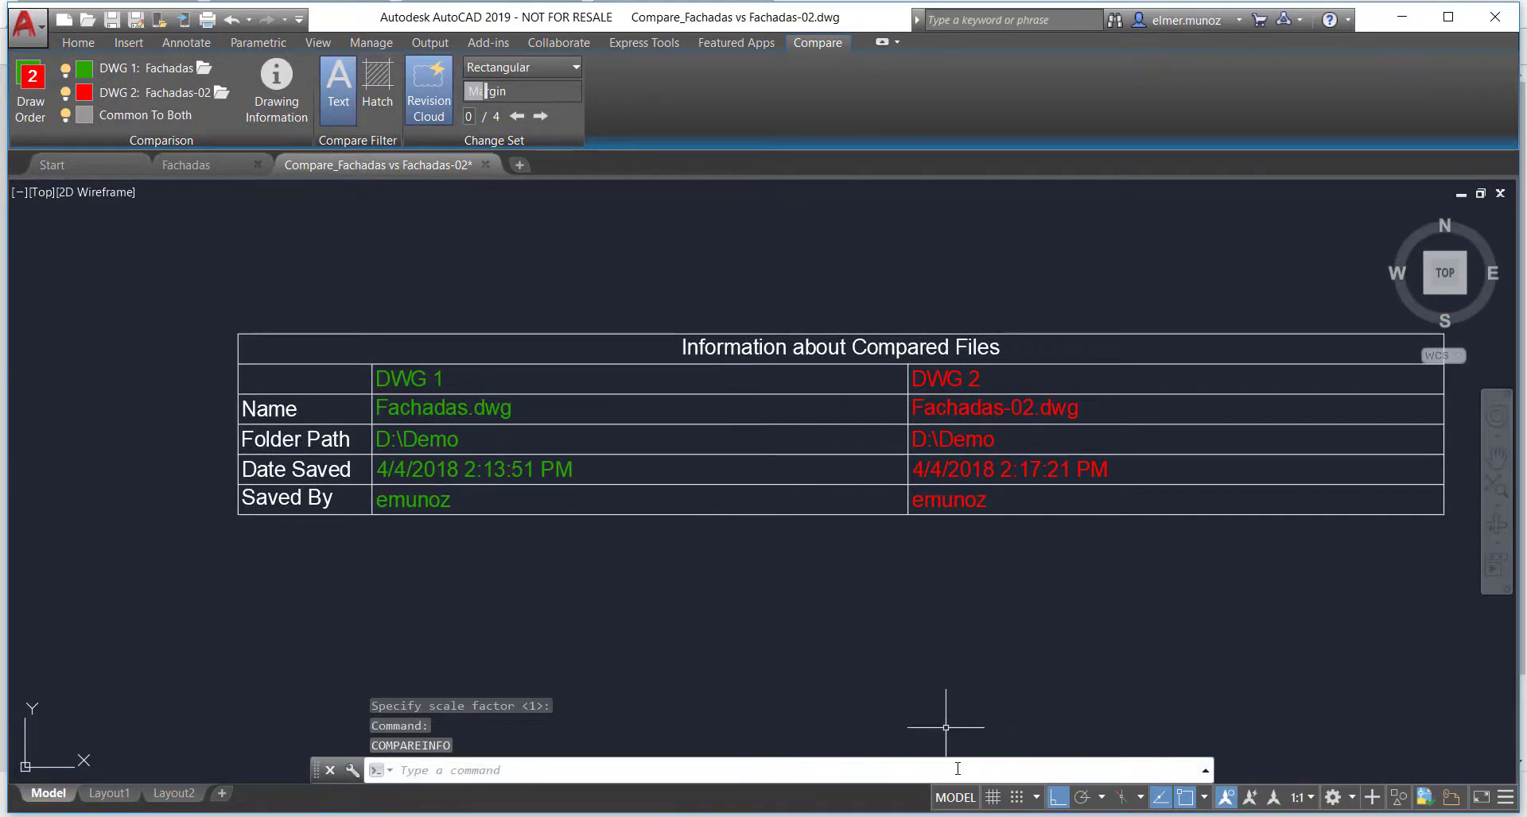
middle_click(893, 657)
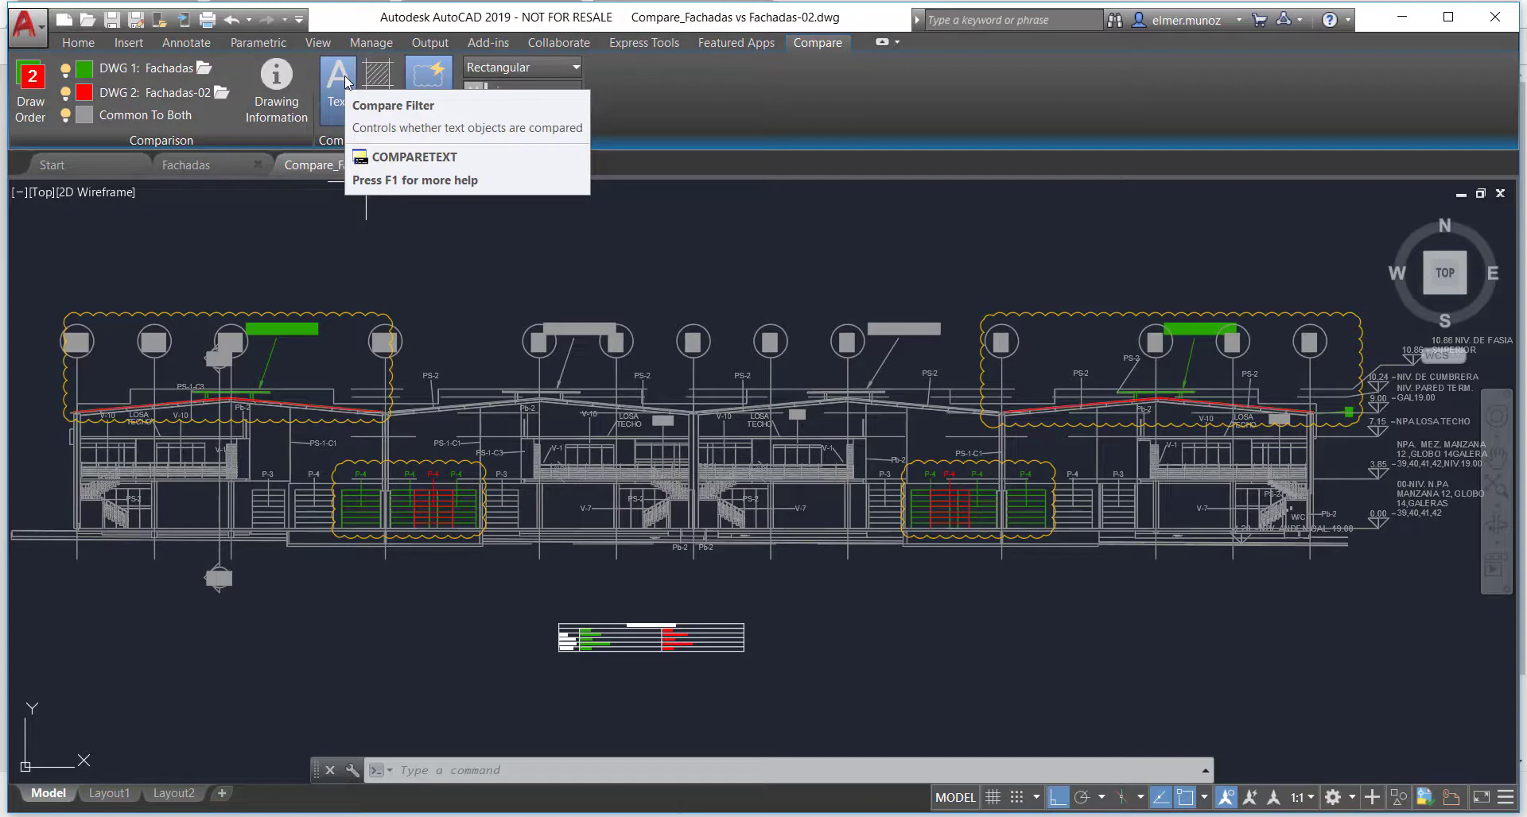
click(345, 78)
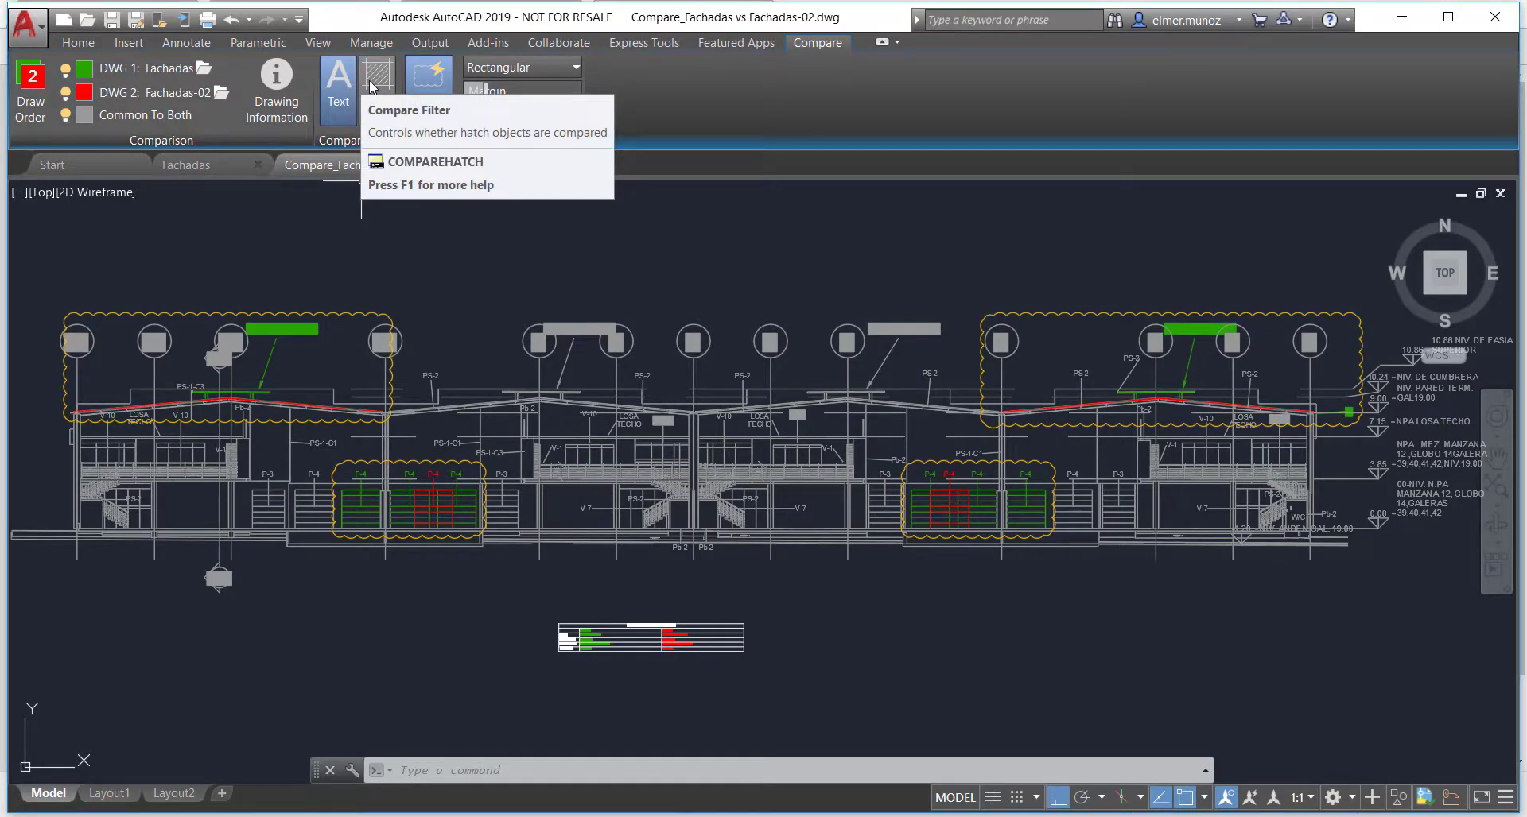
click(371, 86)
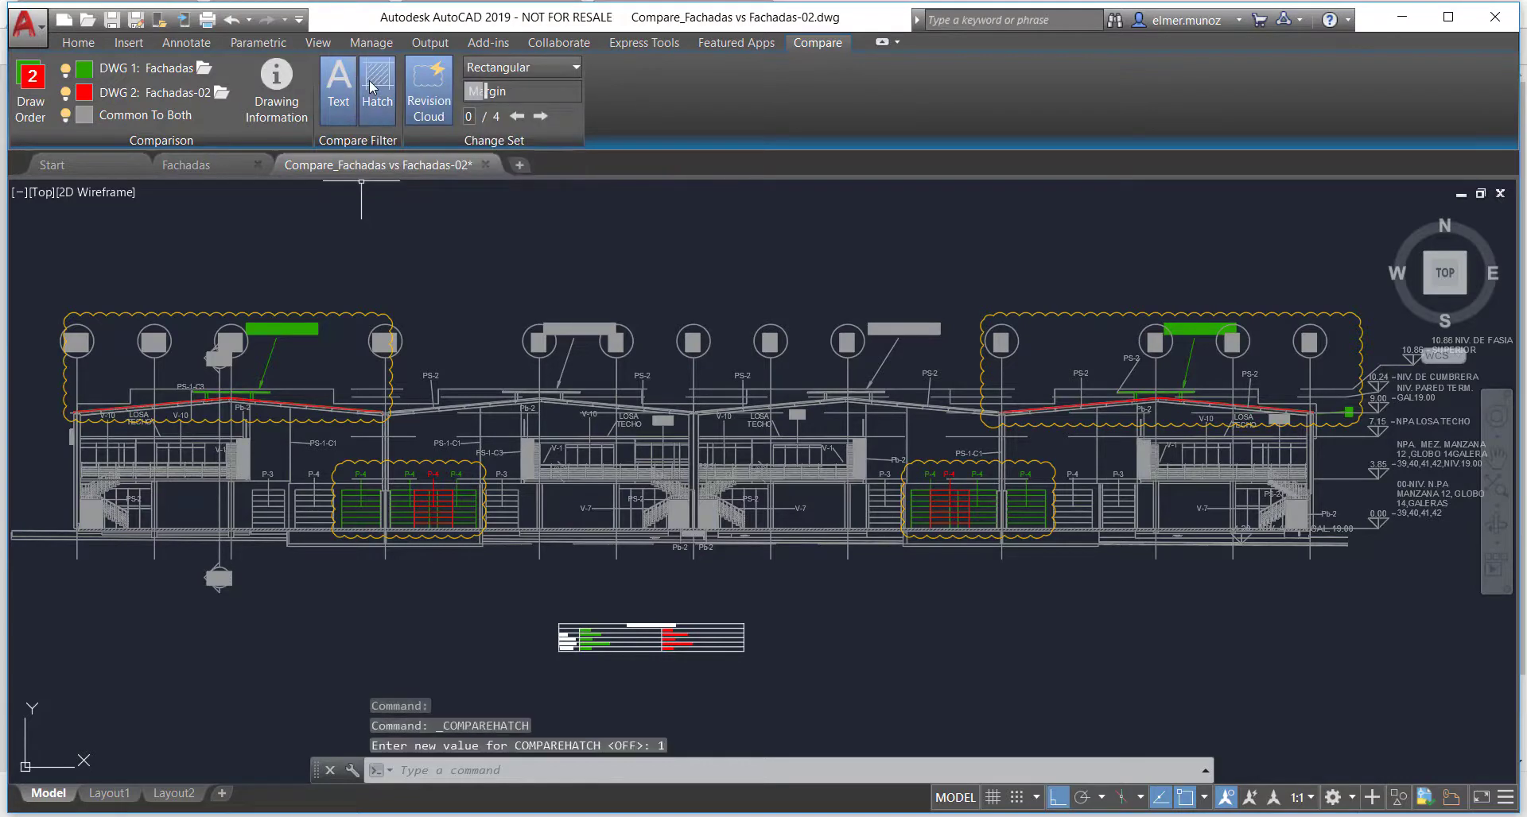
scroll(238, 469, up, 5)
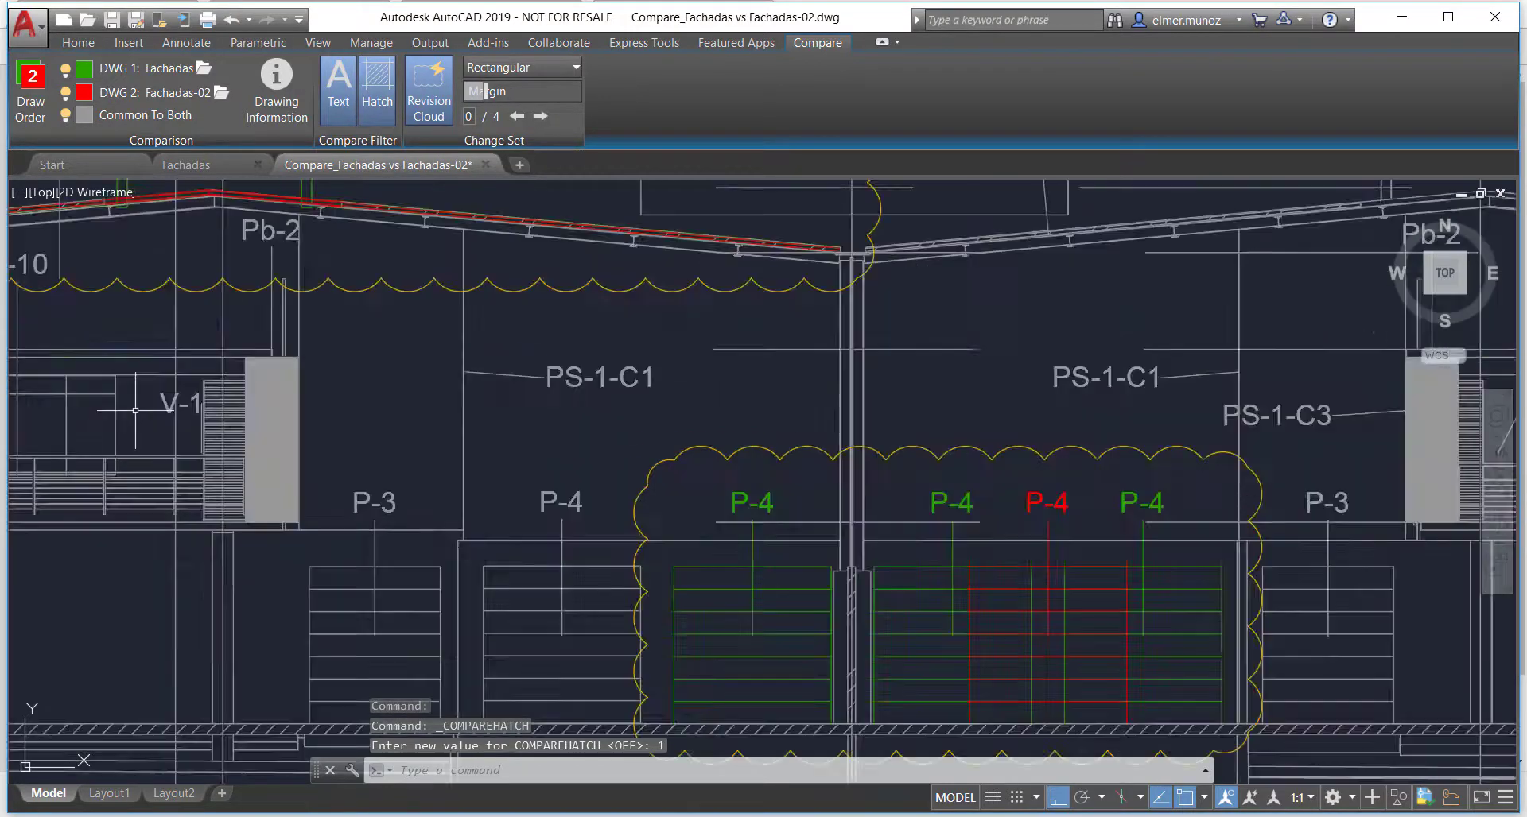
click(374, 86)
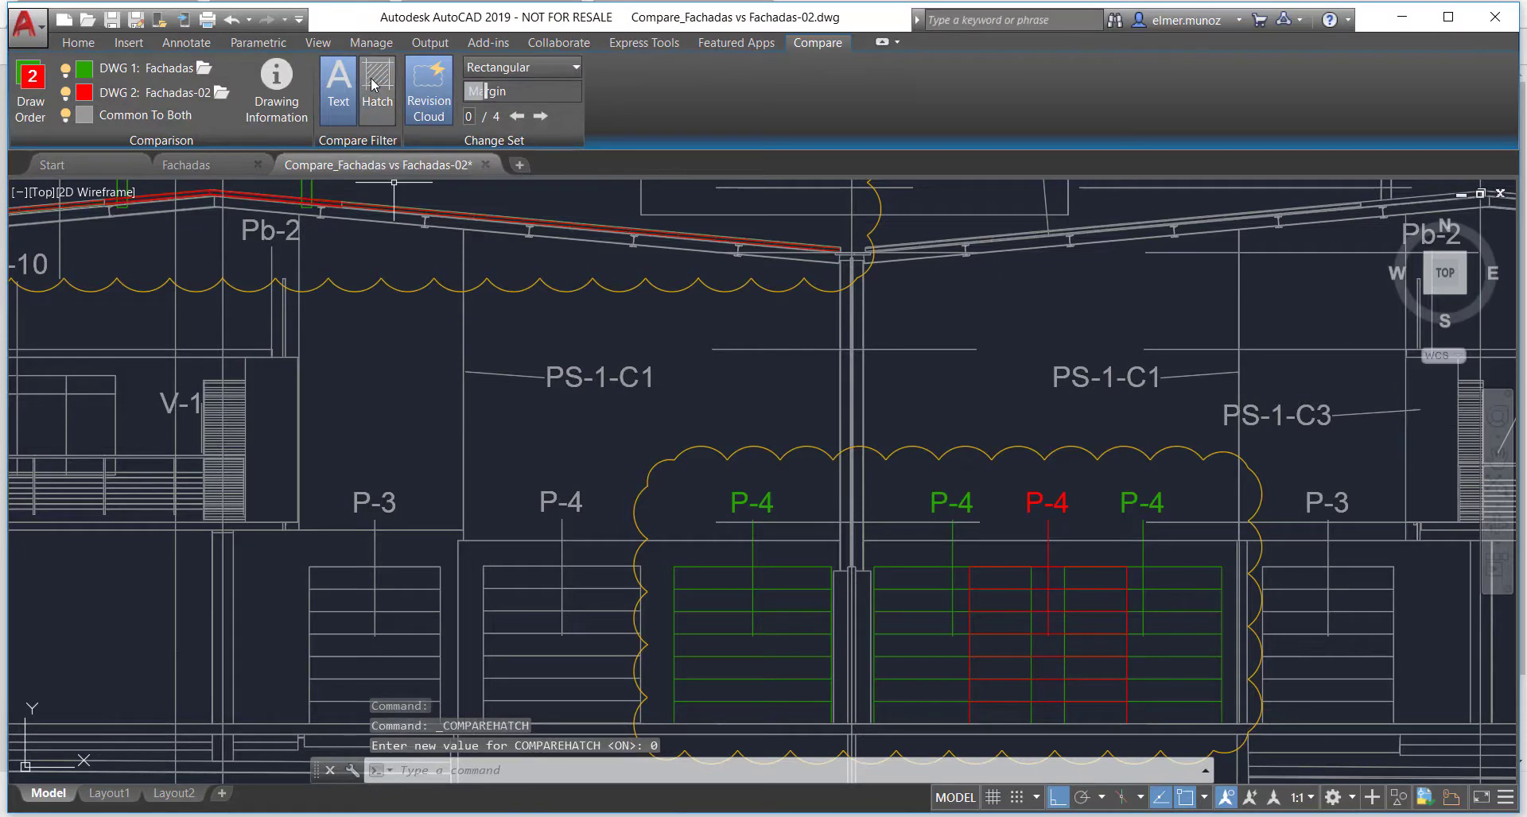
click(374, 86)
click(374, 86)
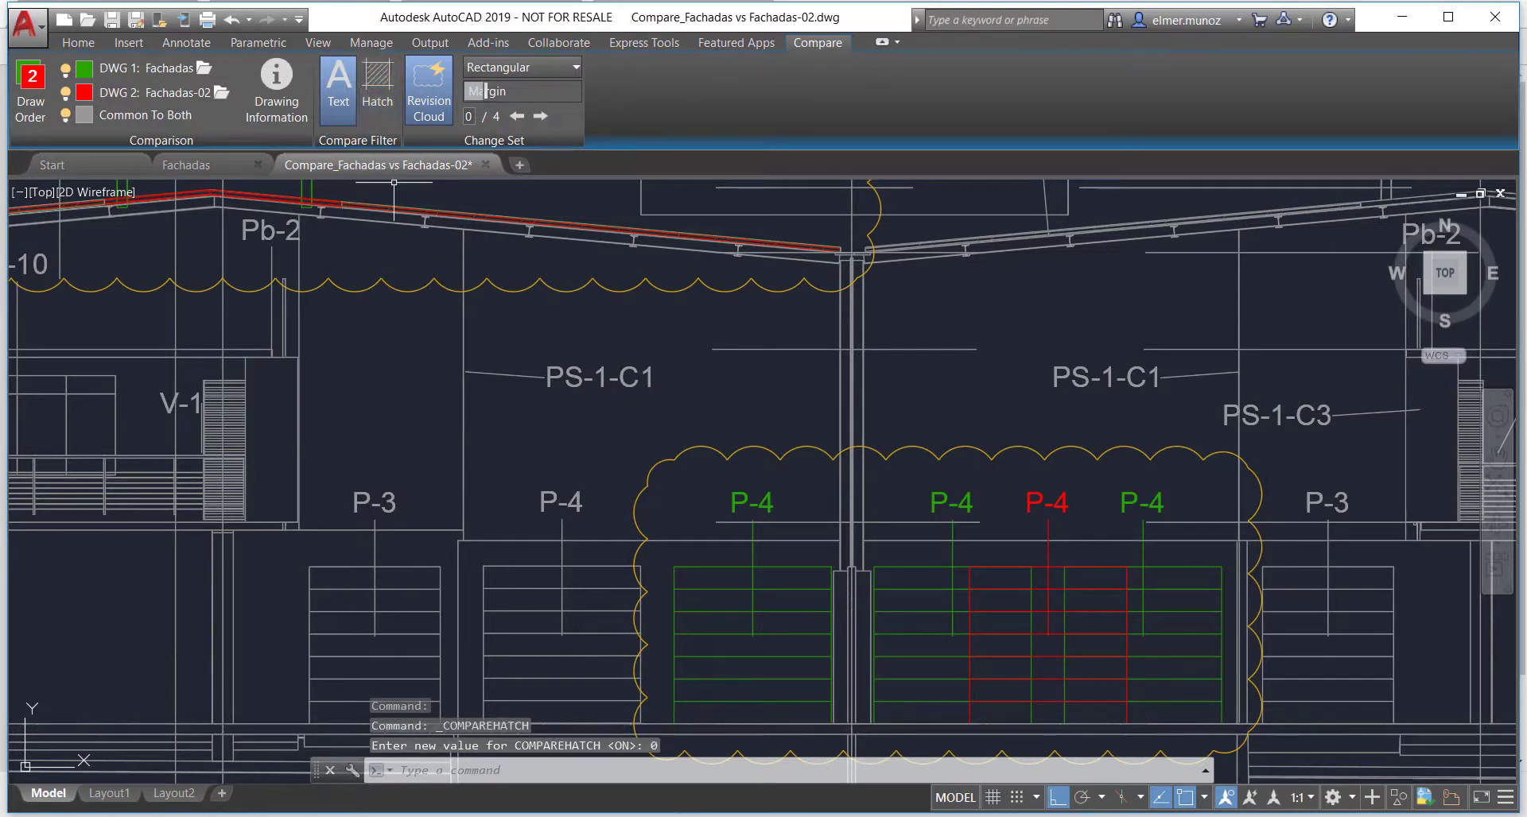
scroll(373, 292, down, 3)
scroll(373, 291, down, 2)
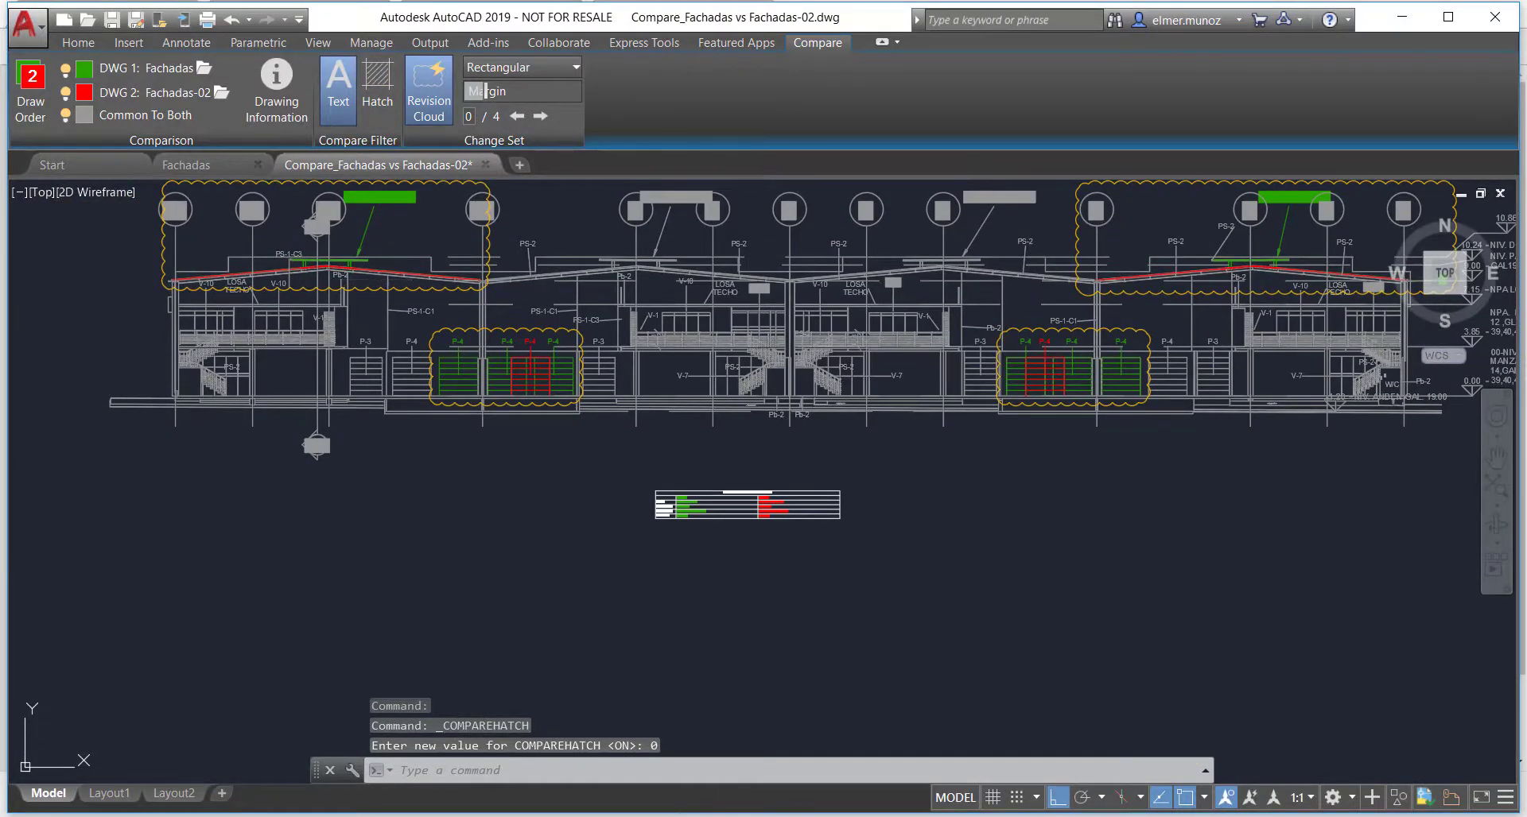
middle_click(373, 283)
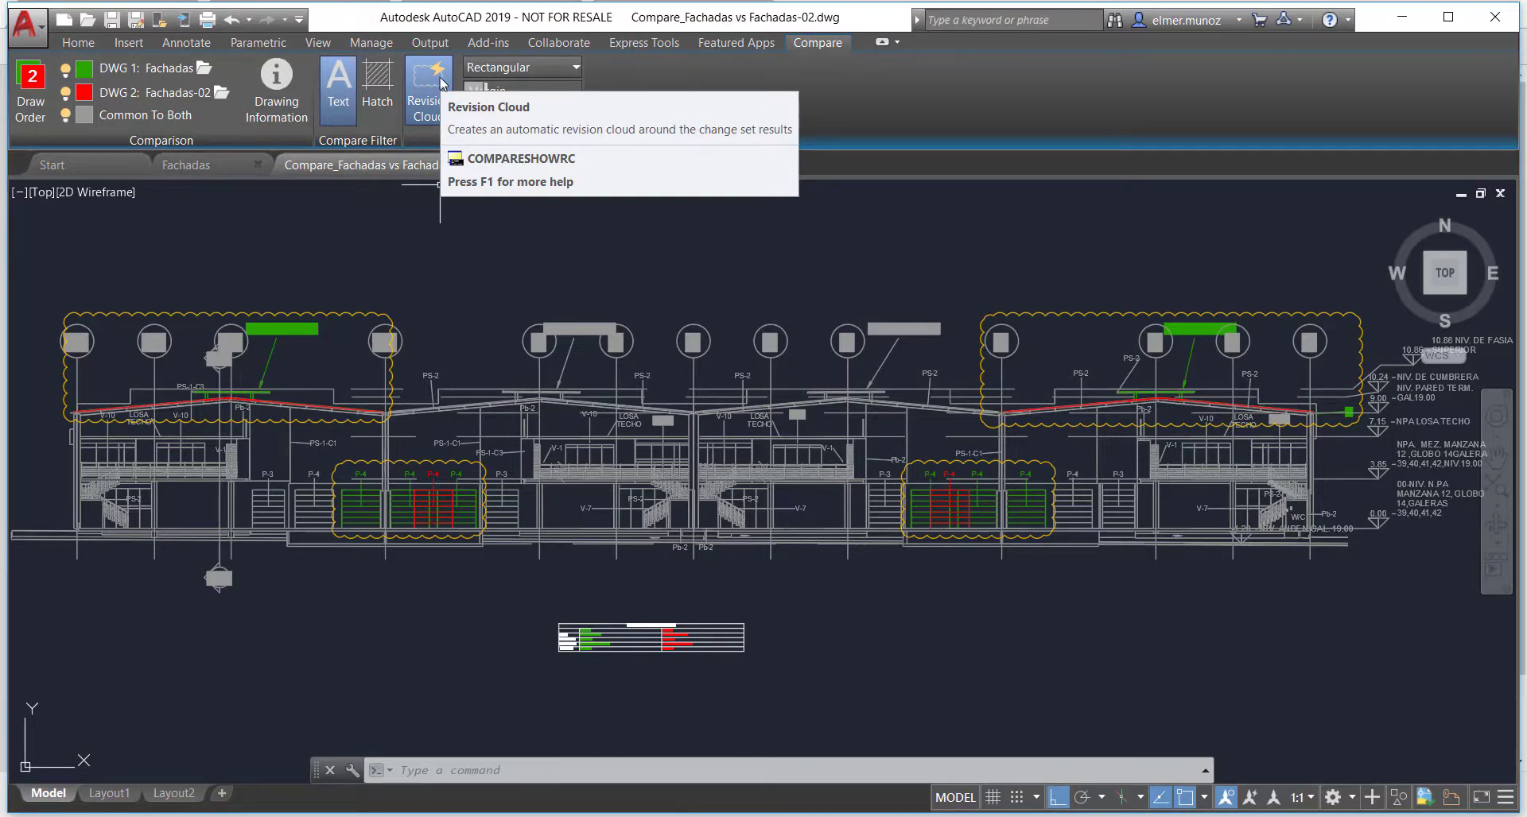
Make the revision clouds Polygonal and widen their margin around the changes.
click(429, 87)
click(429, 88)
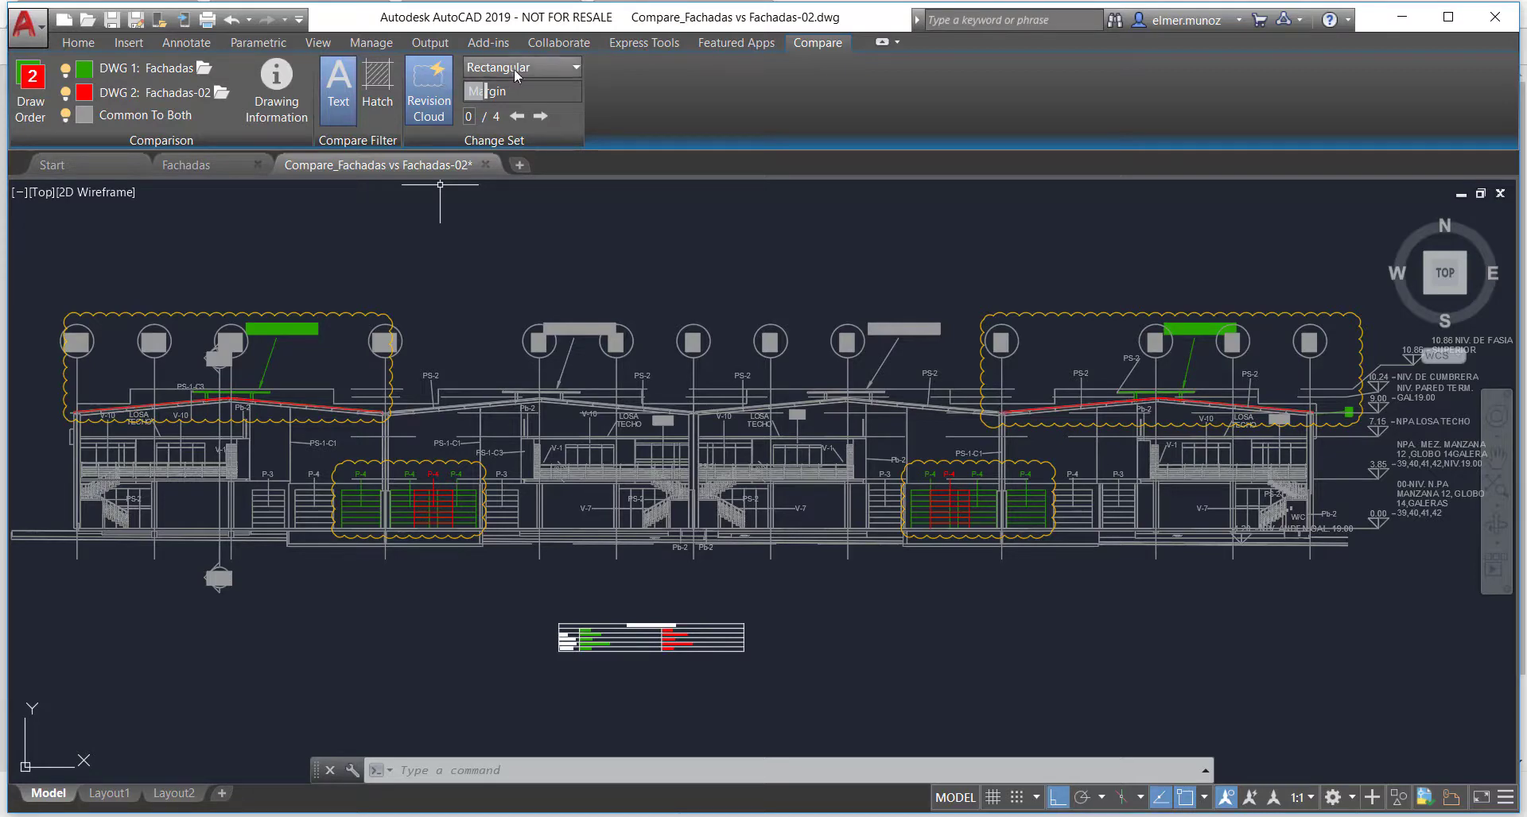
click(571, 70)
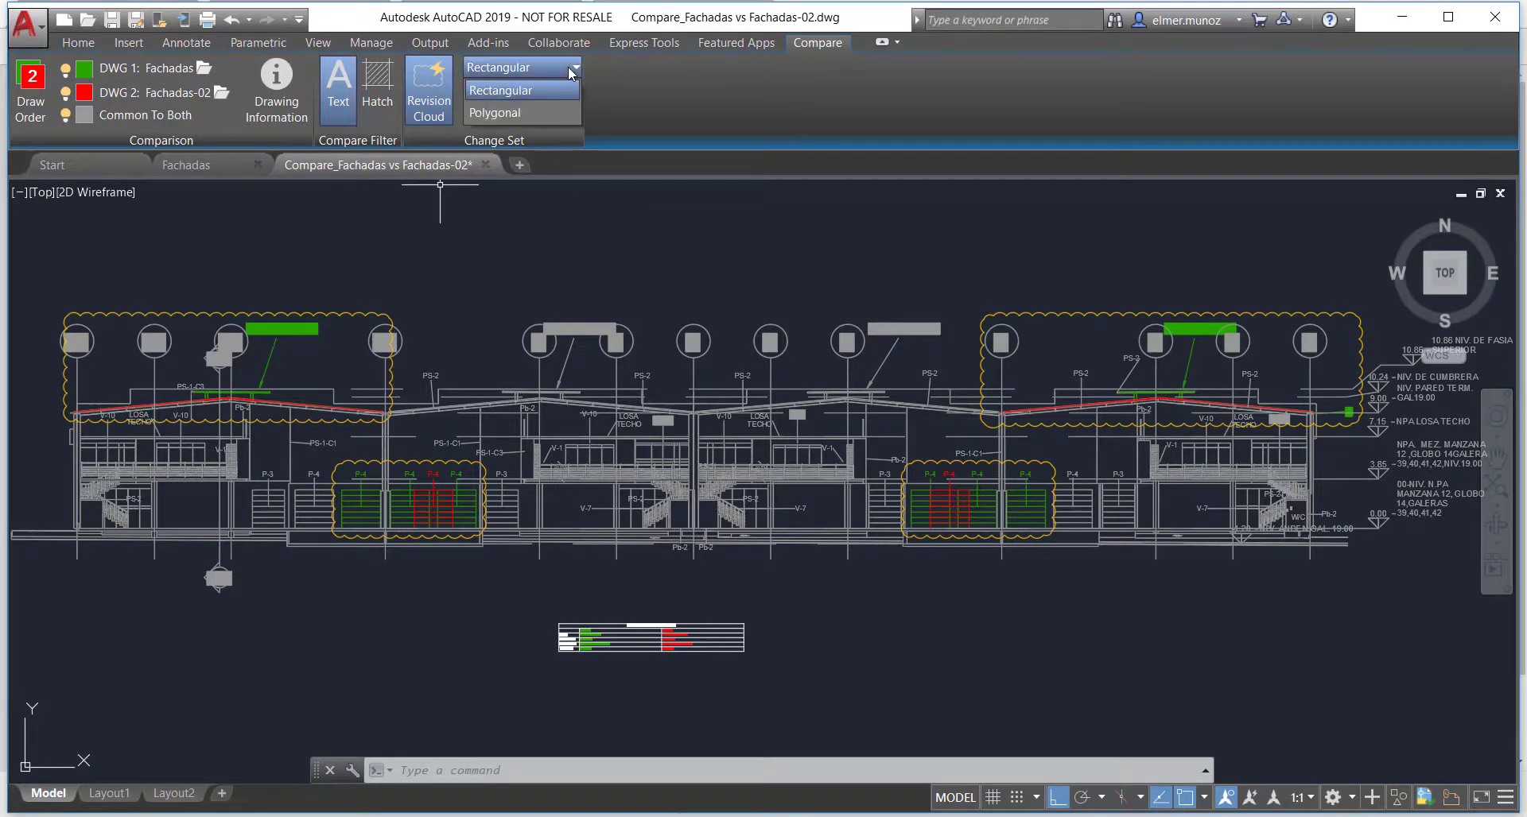
click(525, 112)
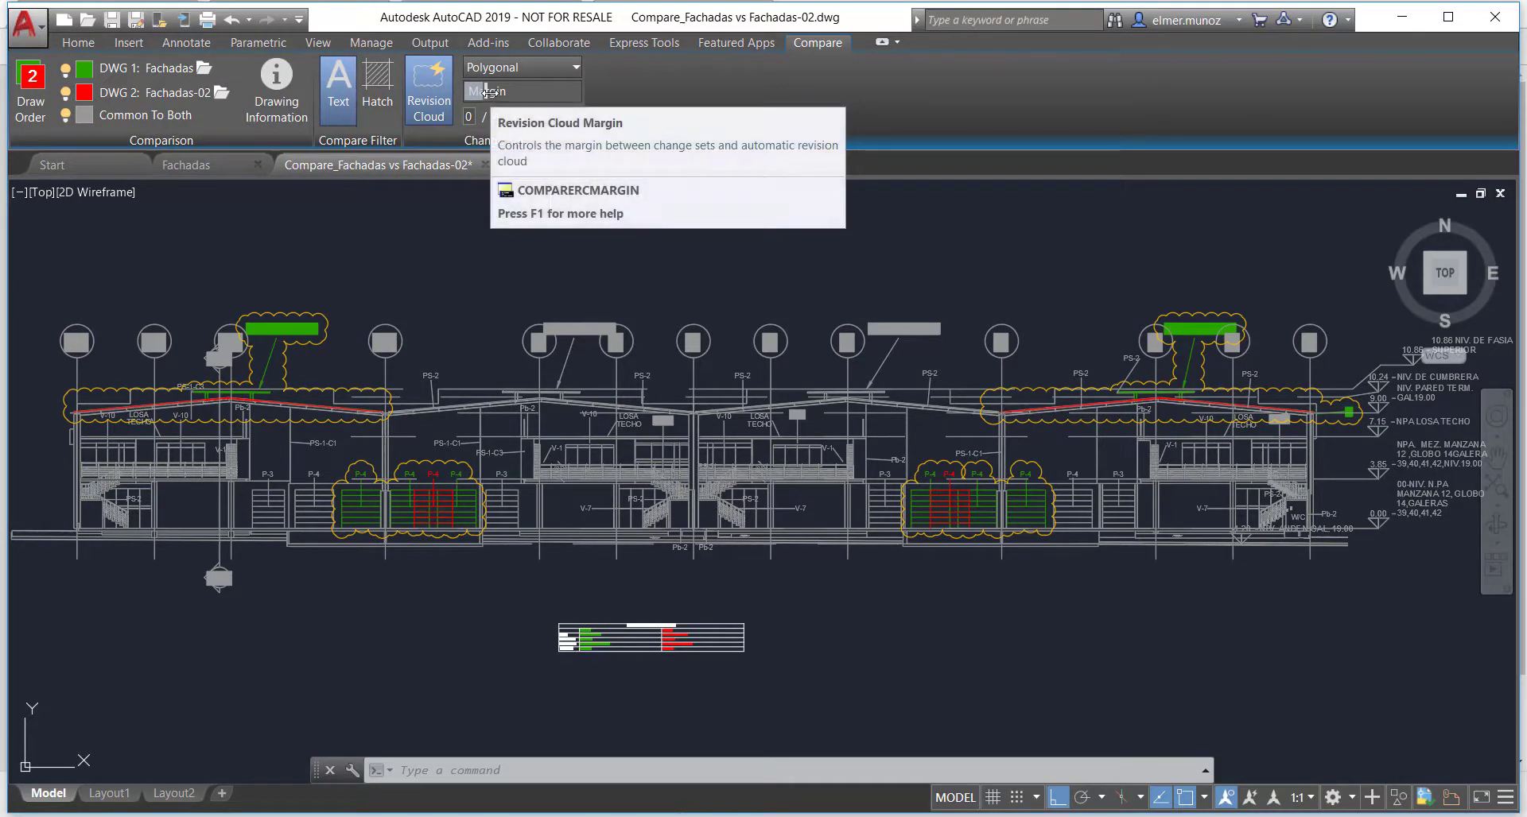
drag(494, 92, 495, 92)
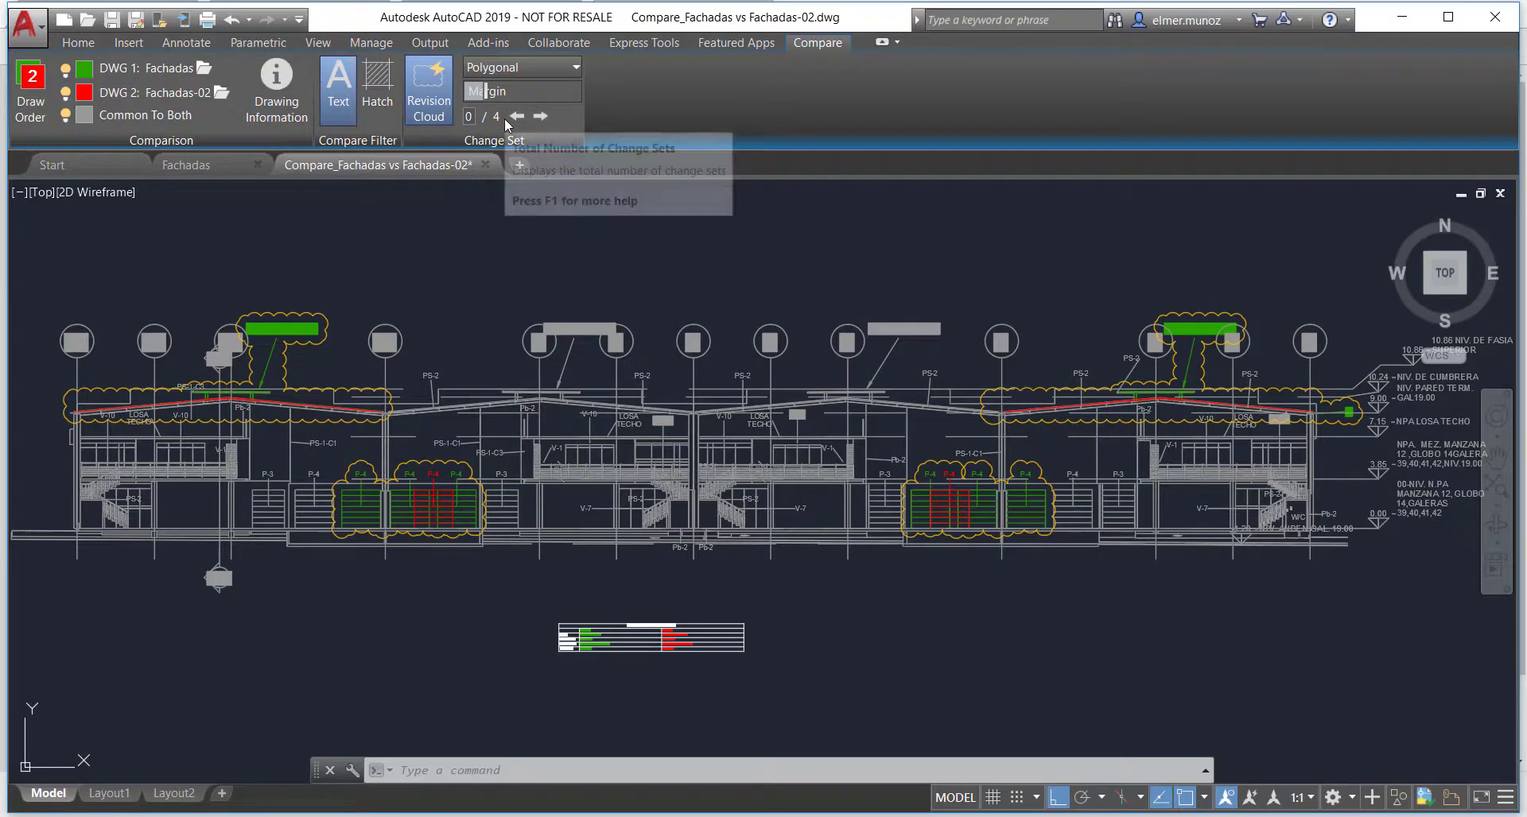
Step through change sets 1/4 to 4/4 and back to 1/4, then zoom out to the whole elevation.
click(543, 120)
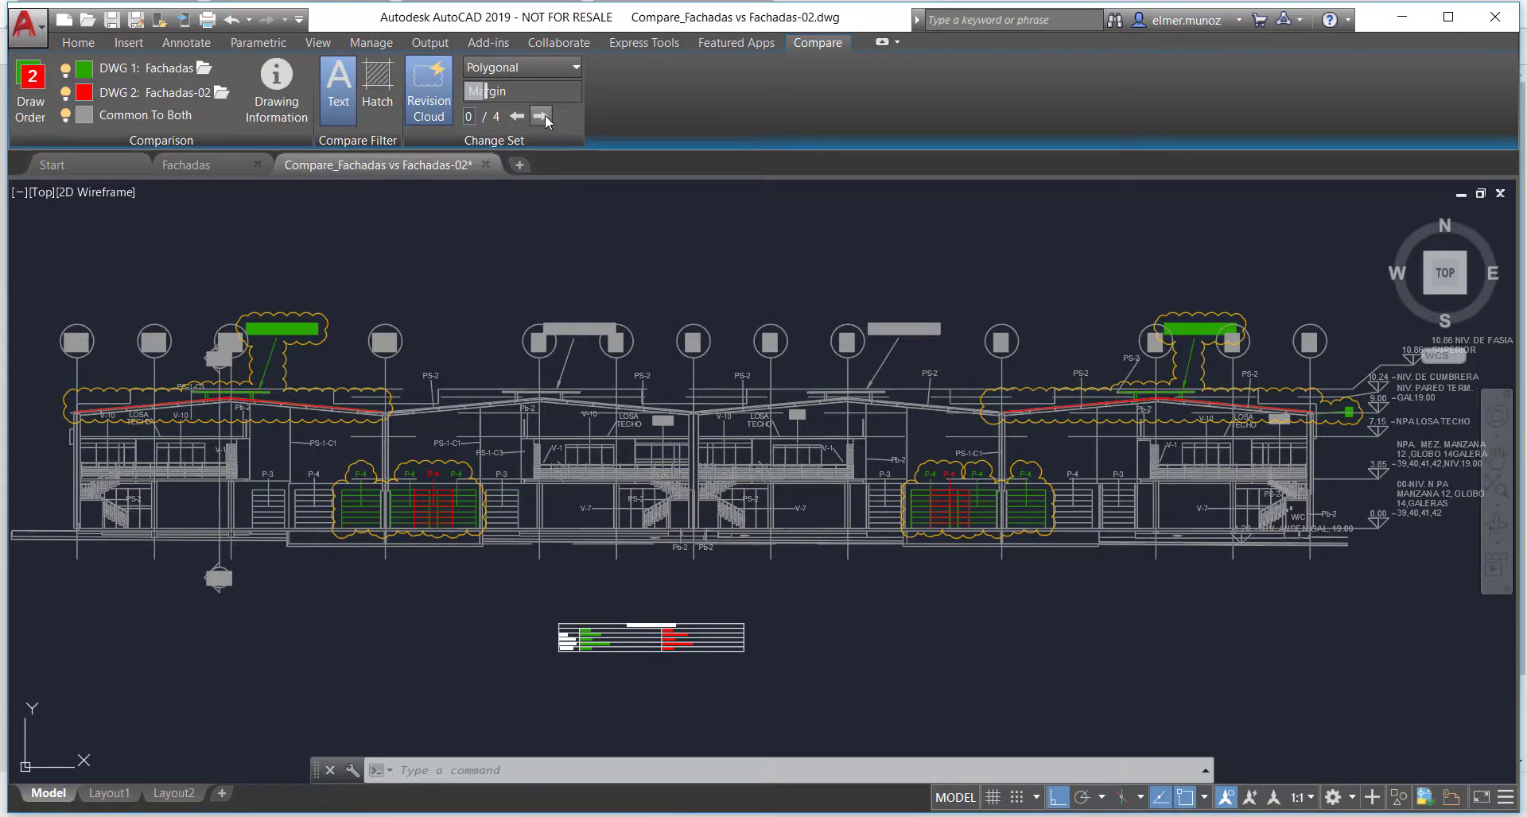
click(542, 116)
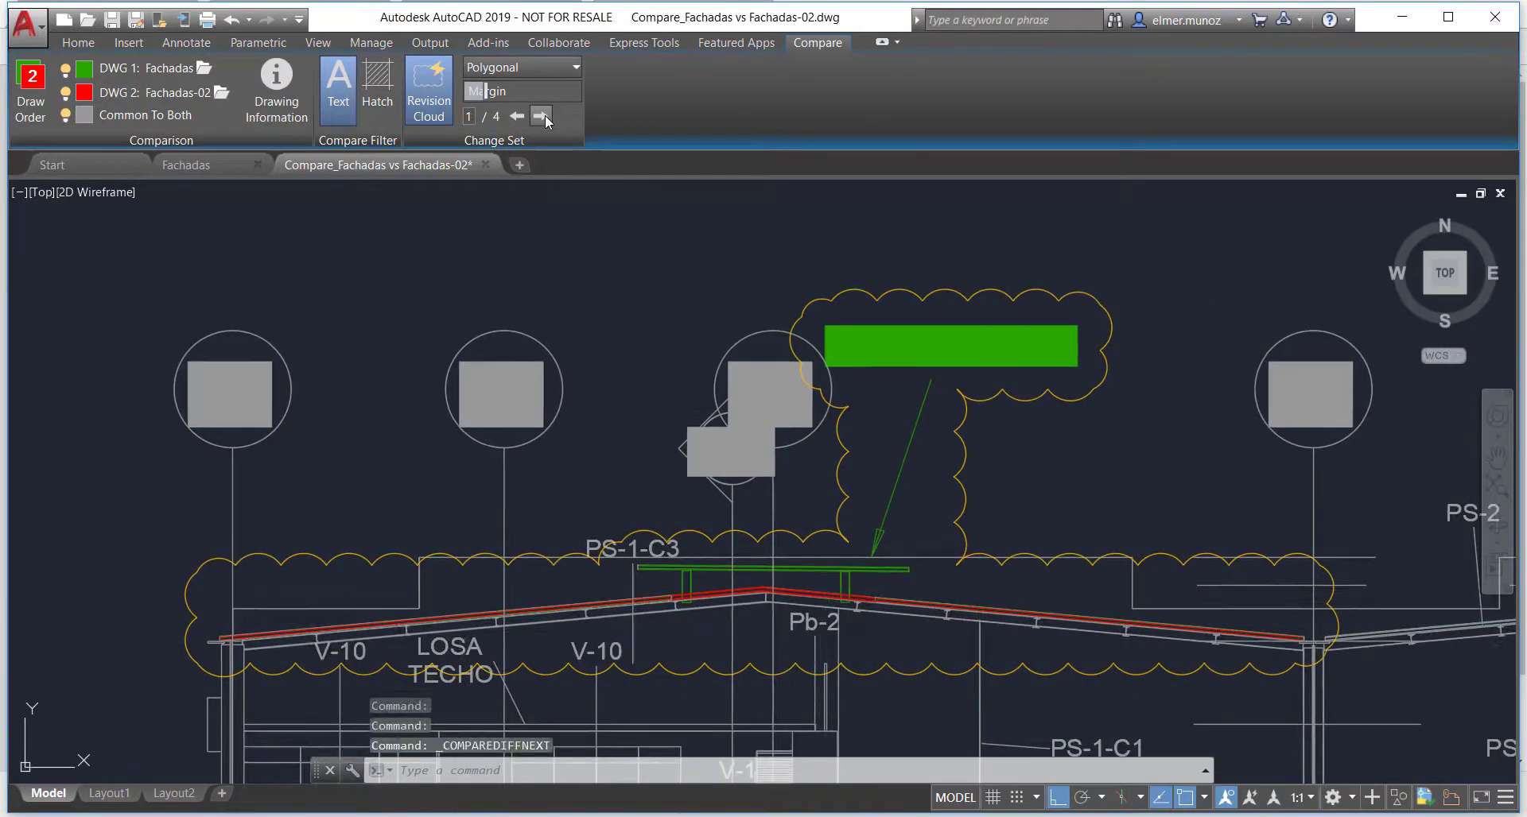
click(542, 116)
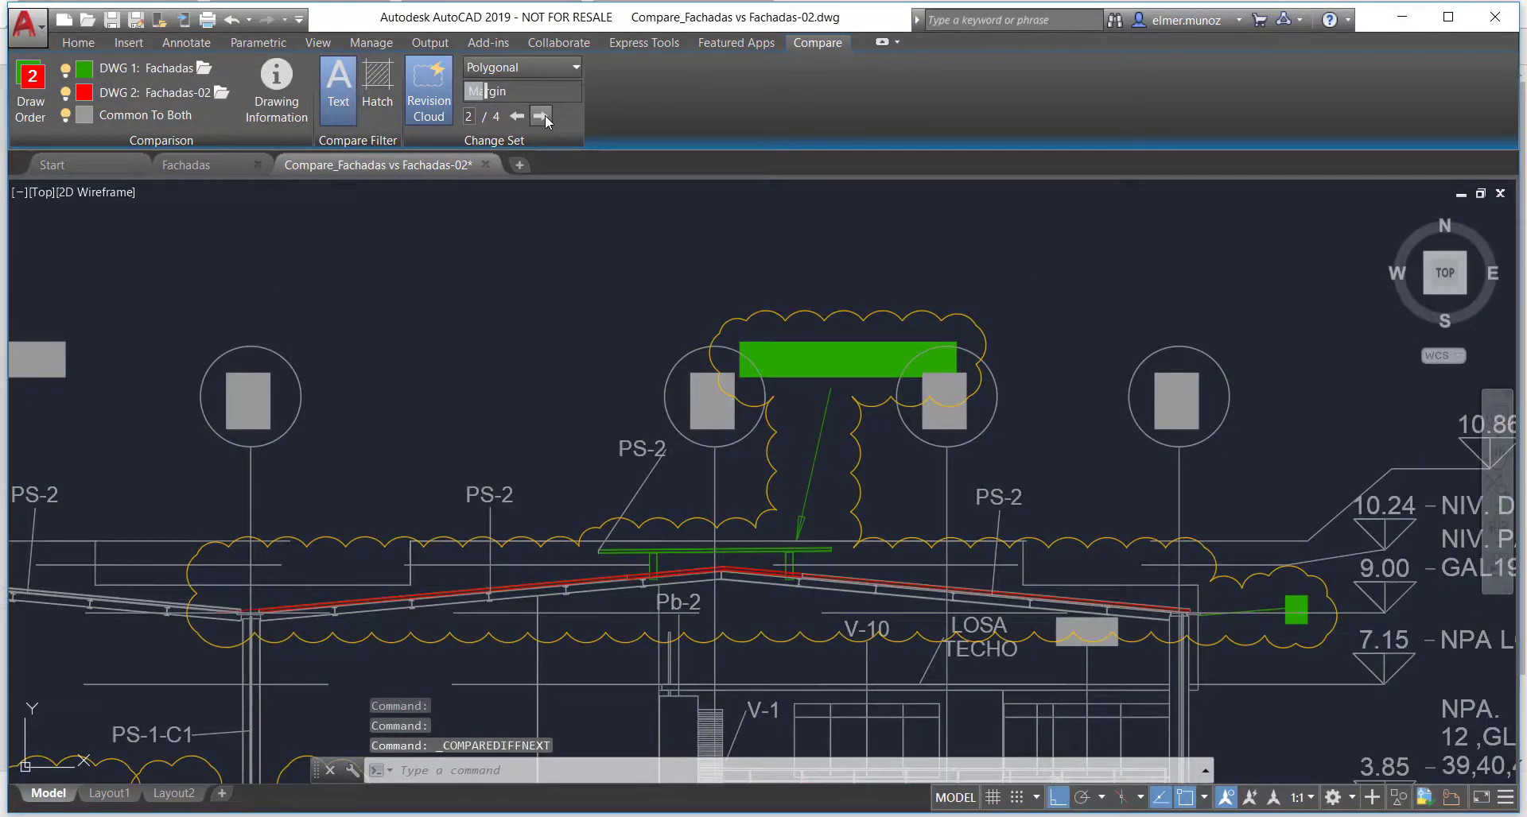
click(543, 116)
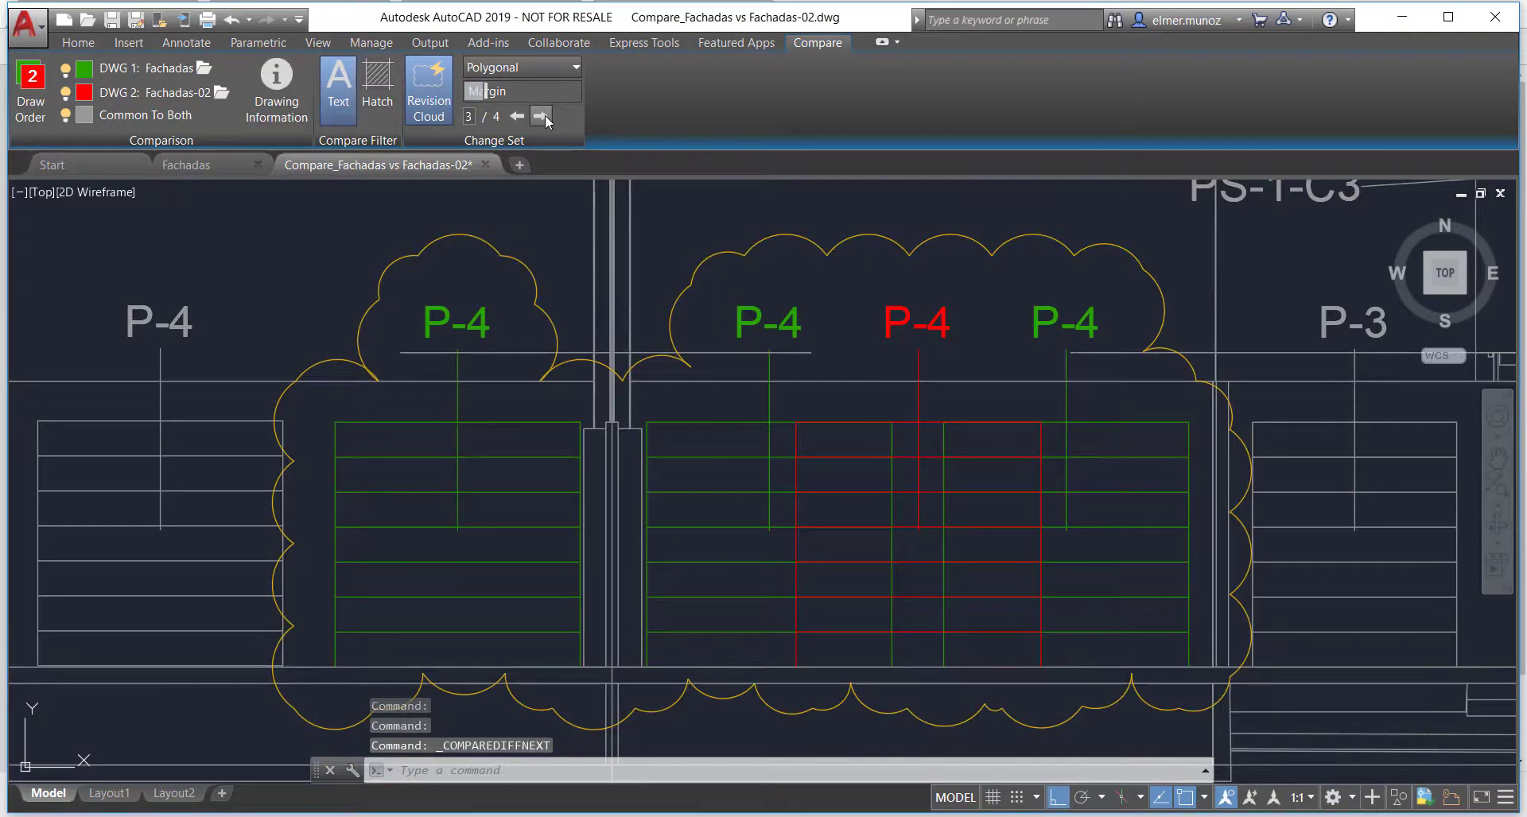
click(542, 116)
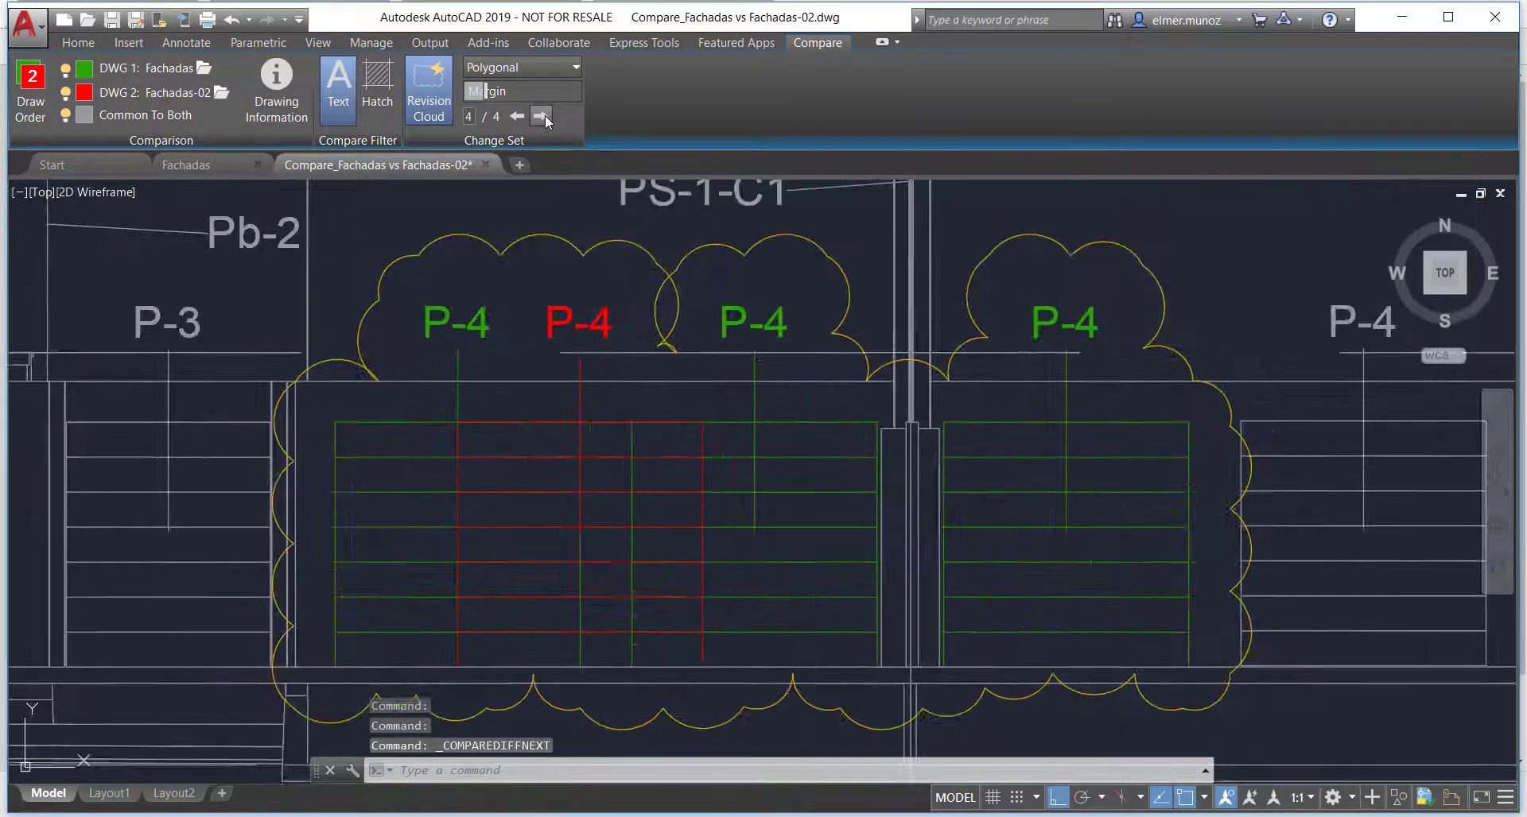
click(545, 116)
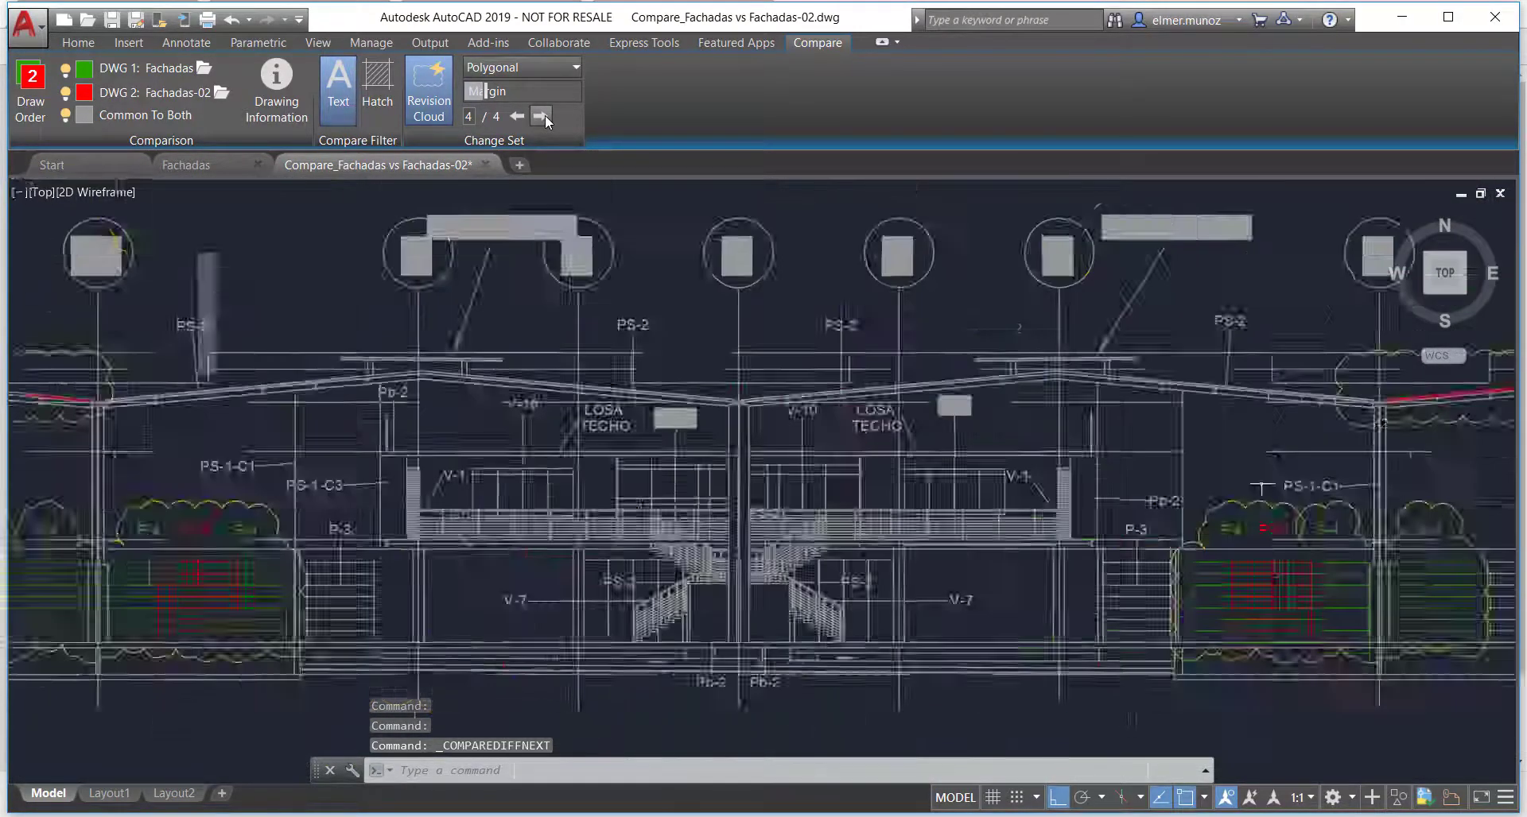
middle_click(608, 243)
middle_click(607, 243)
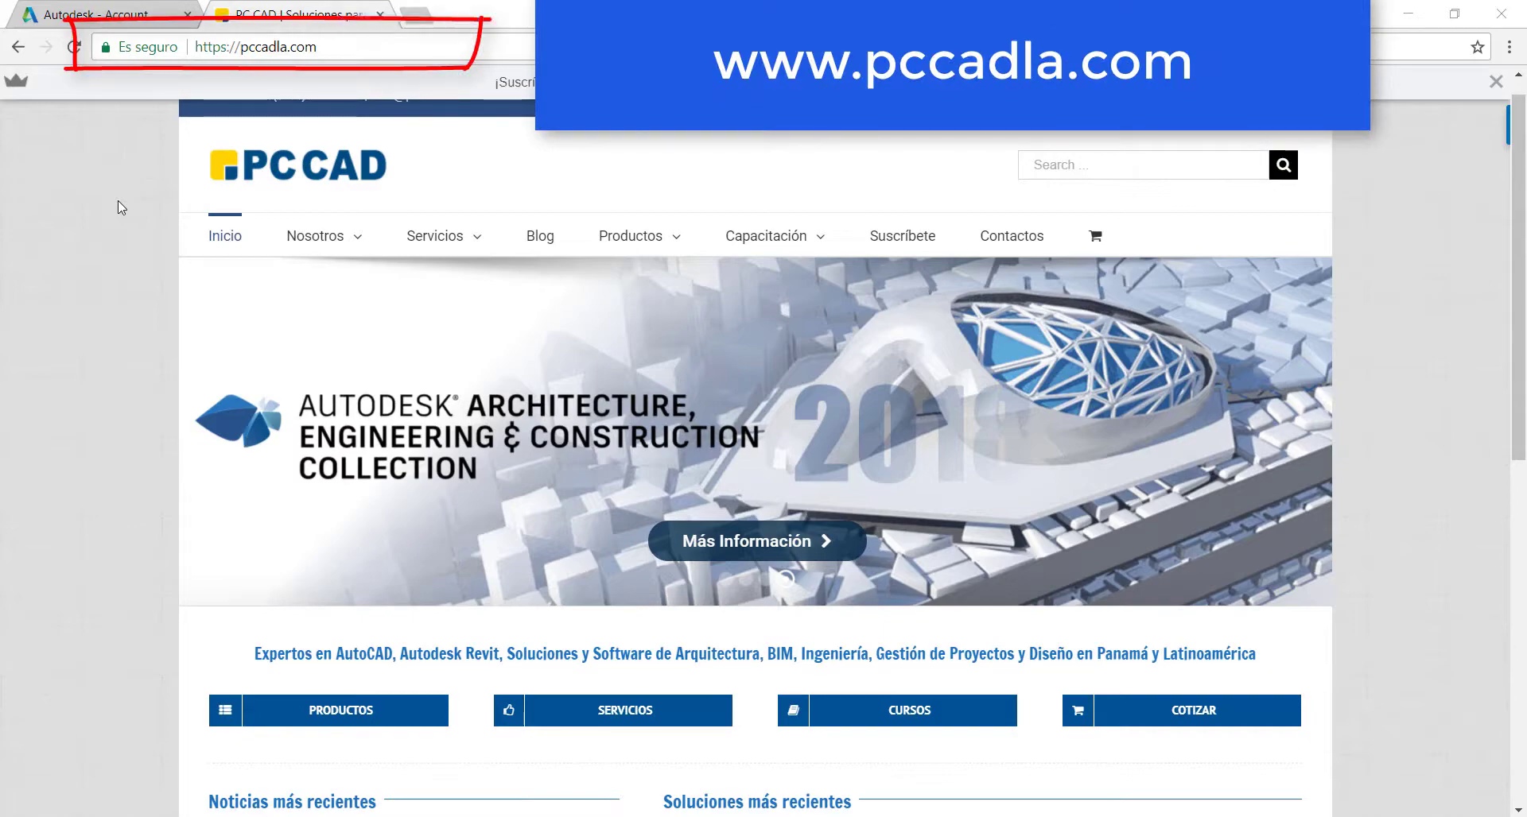
Select the pccadla.com URL in Chrome's address bar.
click(356, 48)
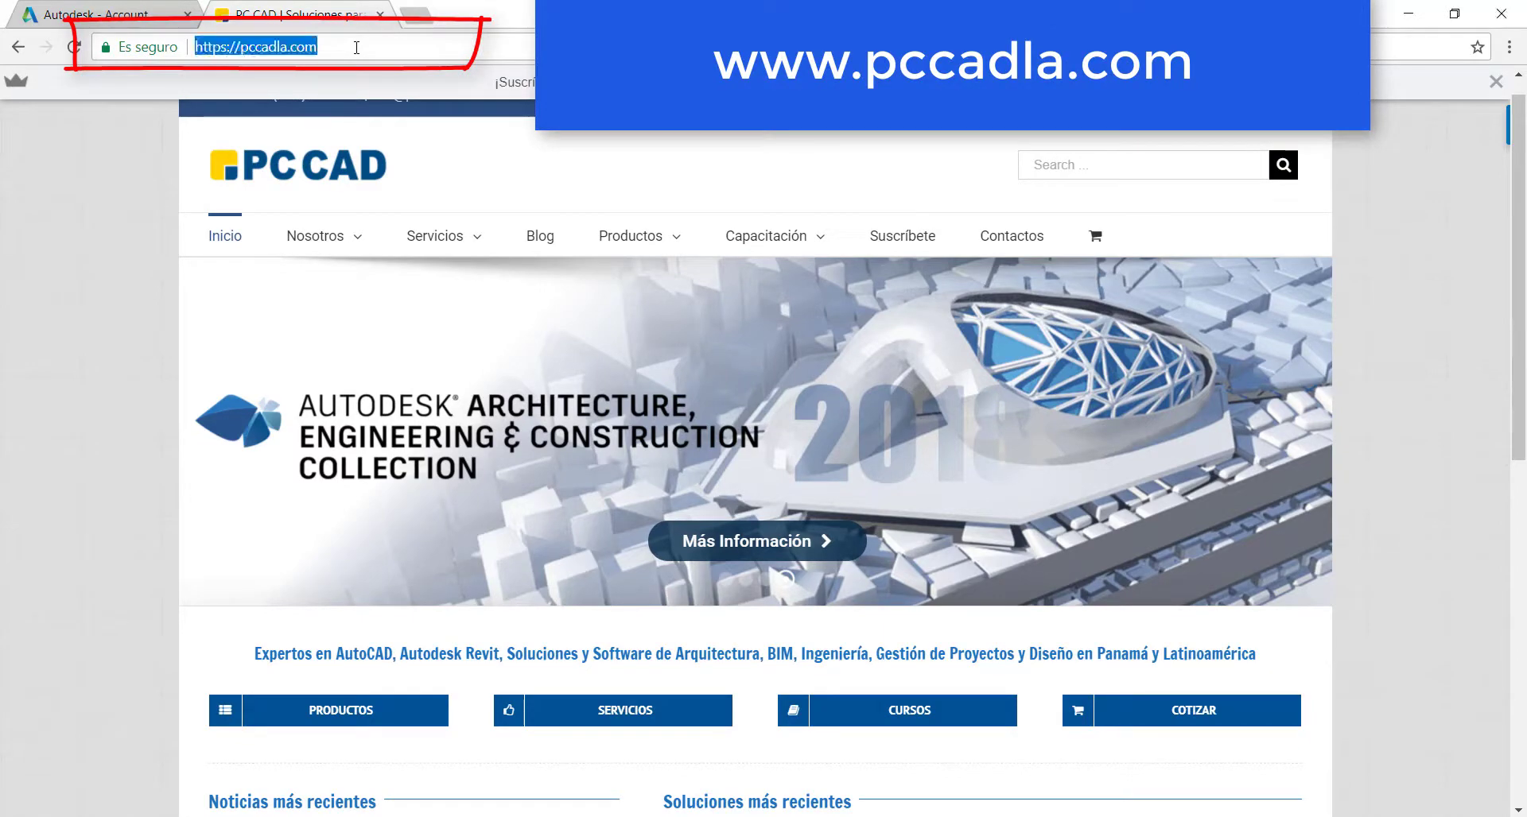